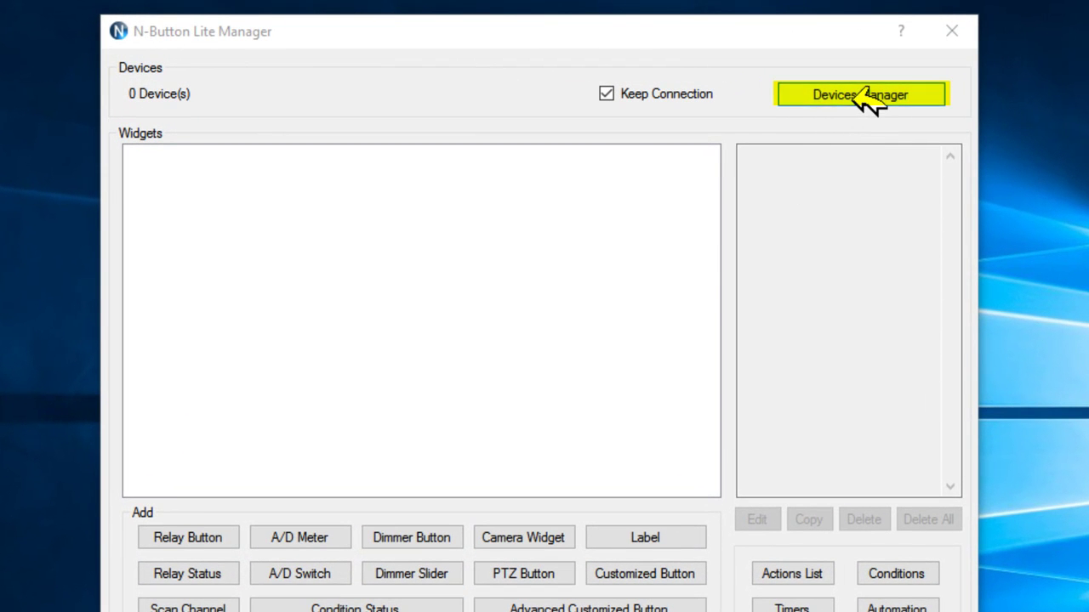
Step: Add MyPushNotificationBoard, a National Control Devices Push Notification device, on the network at 192.168.1.4
left_click(869, 97)
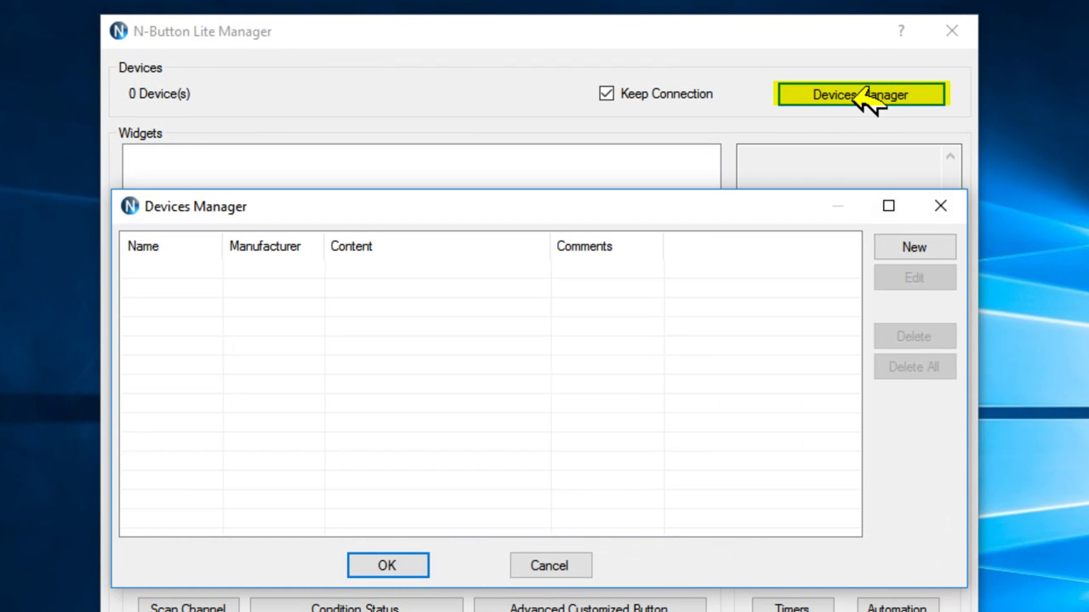
left_click(917, 245)
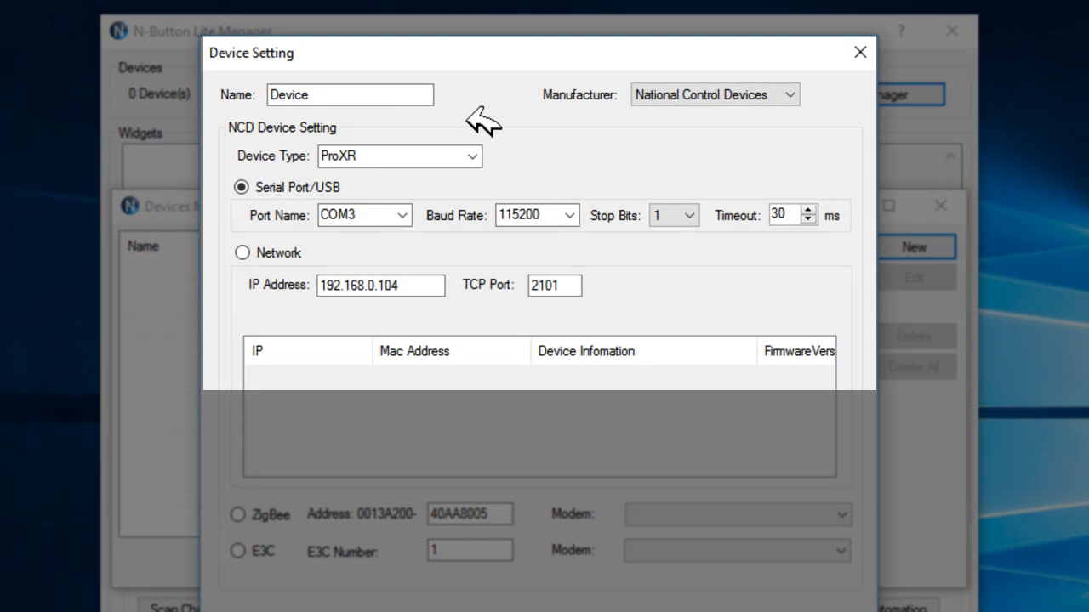
left_click_drag(413, 93, 262, 84)
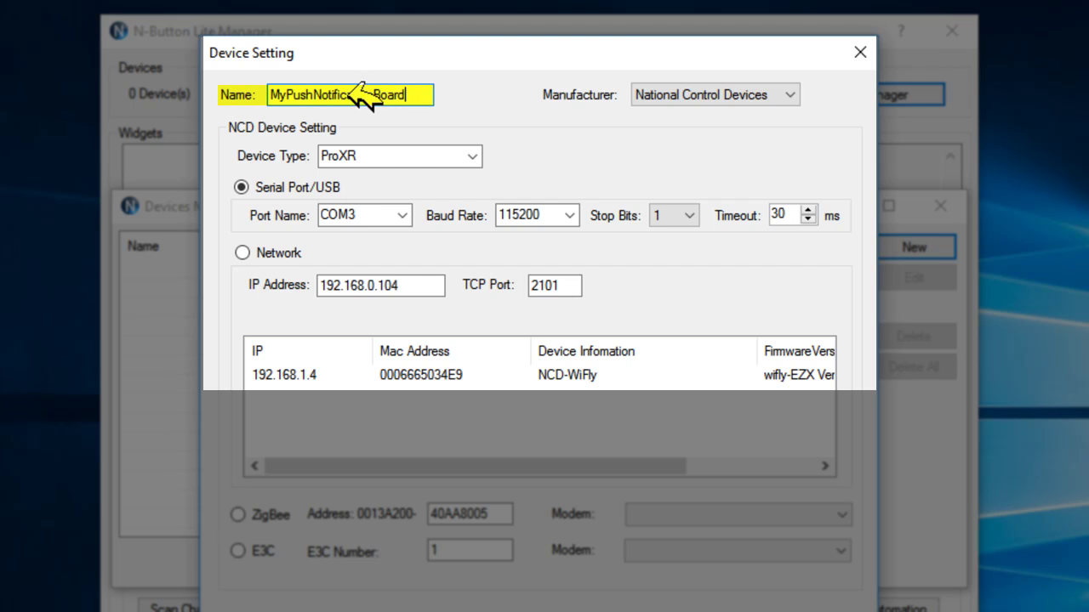
left_click(723, 99)
left_click(715, 110)
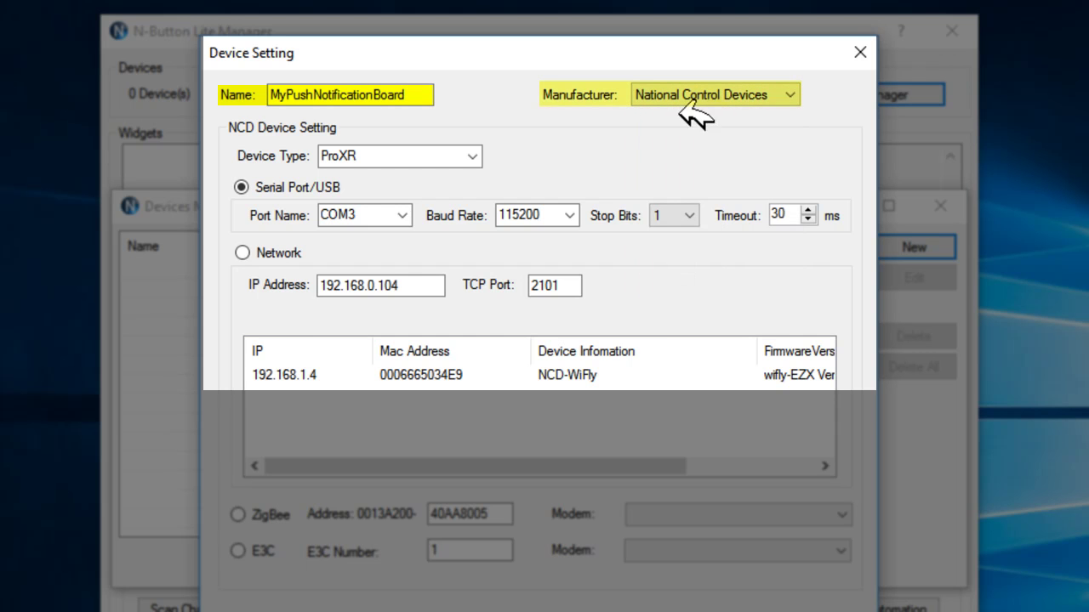
left_click(476, 156)
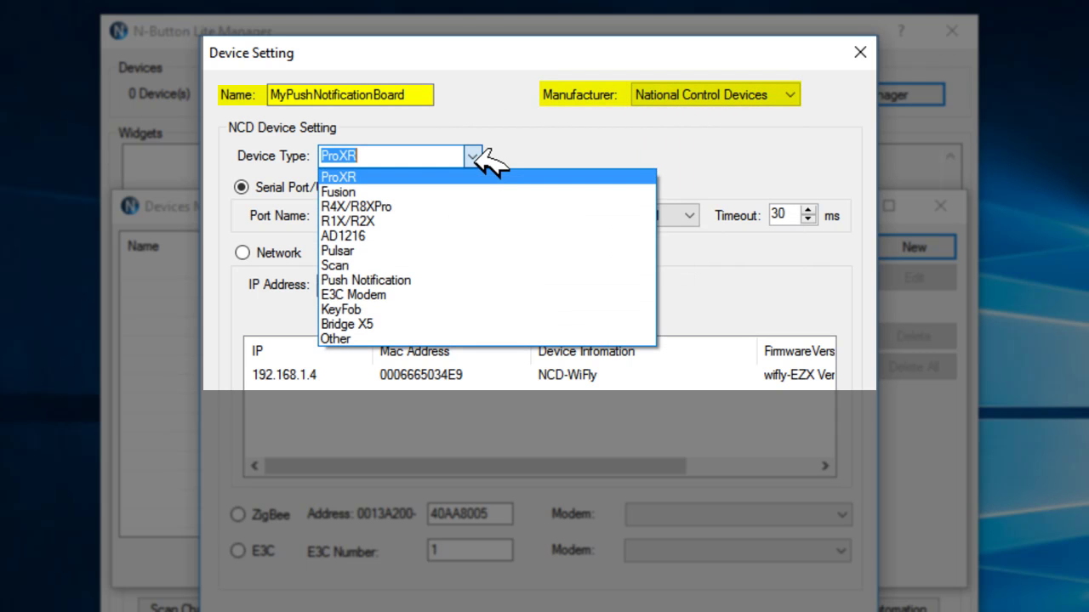
left_click(451, 280)
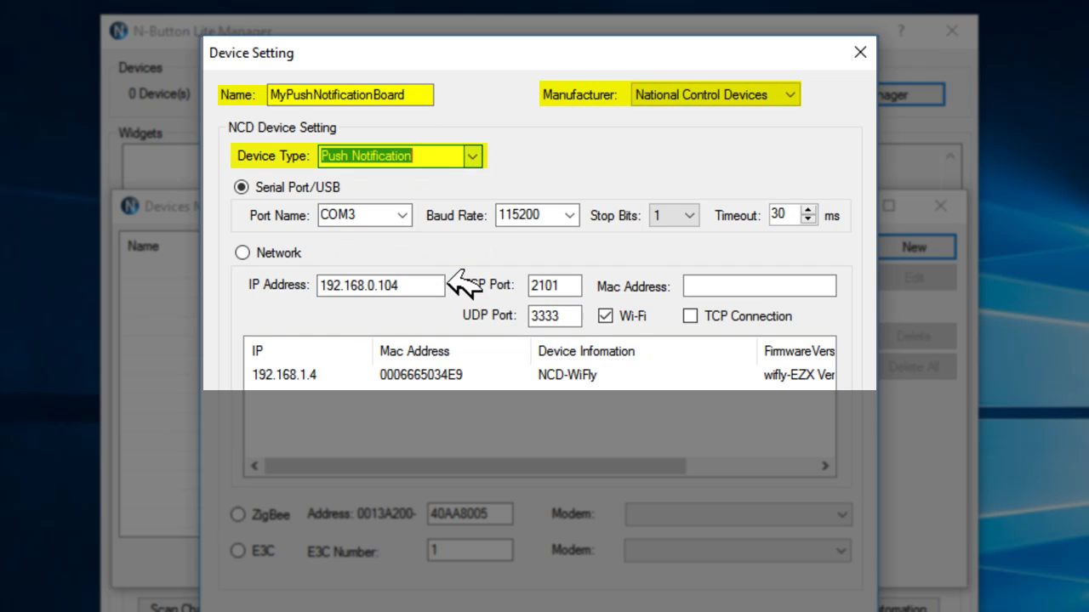
left_click(285, 245)
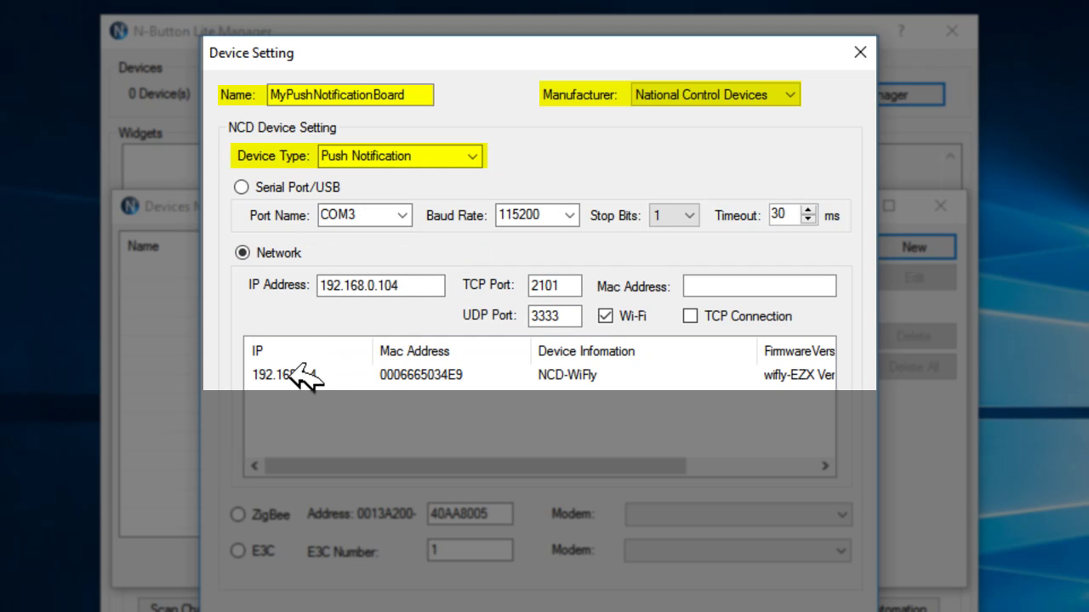
left_click(430, 377)
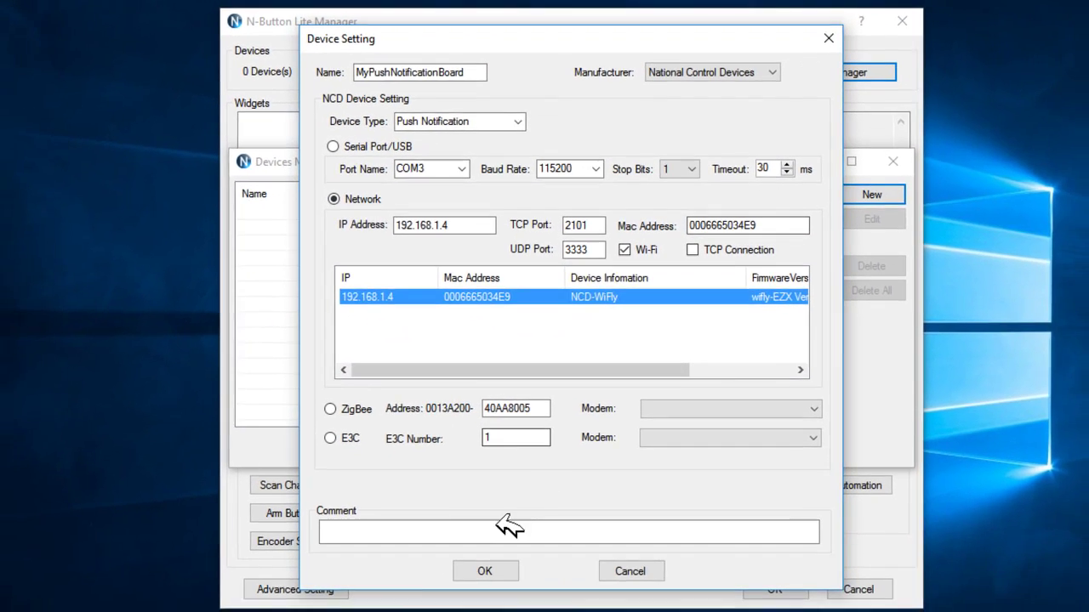
left_click(486, 570)
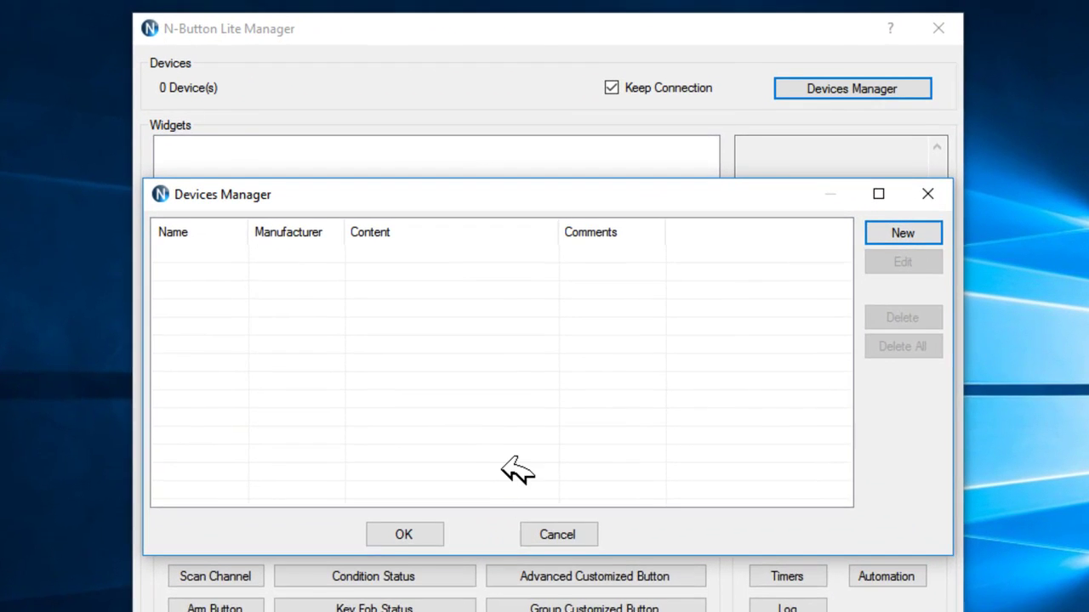
Step: Widen the Name column and add MyRelayBoard as an R1X/R2X device on COM10 at 9600 baud
left_click_drag(227, 241, 339, 248)
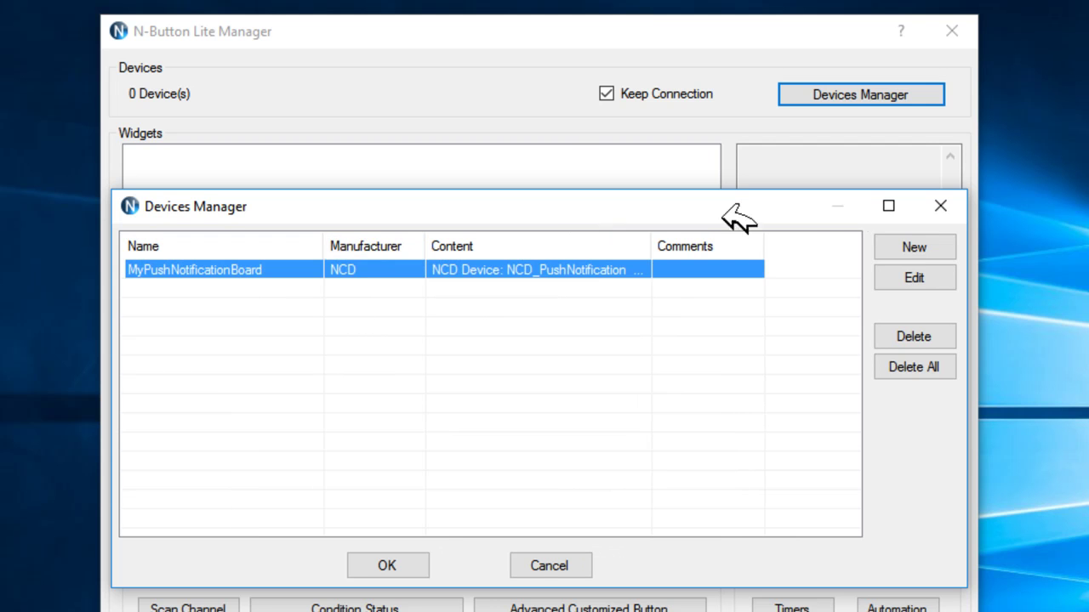
left_click(927, 247)
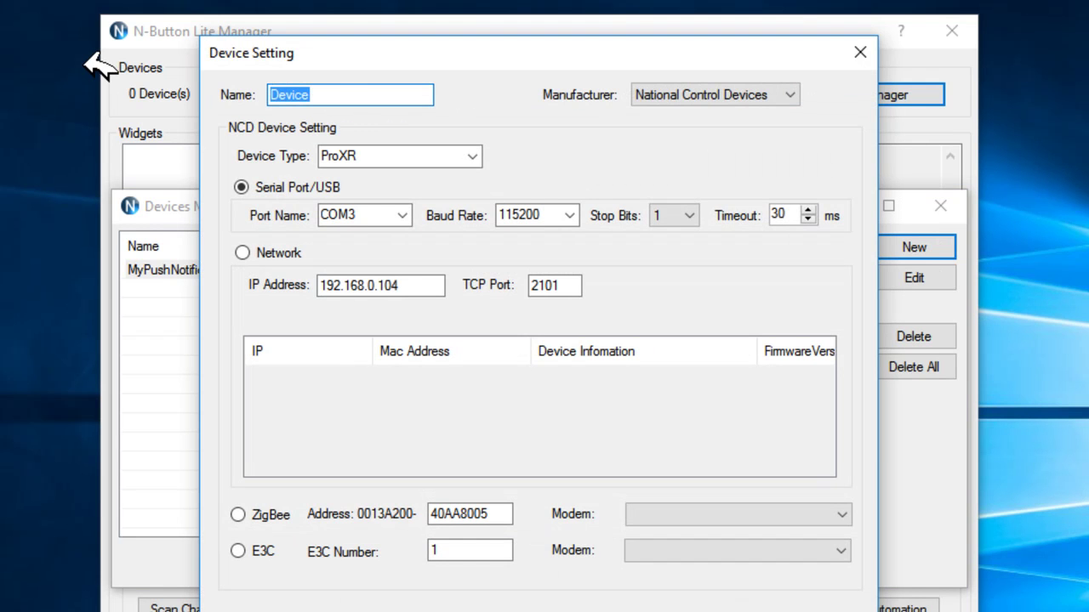
type("MyRelay")
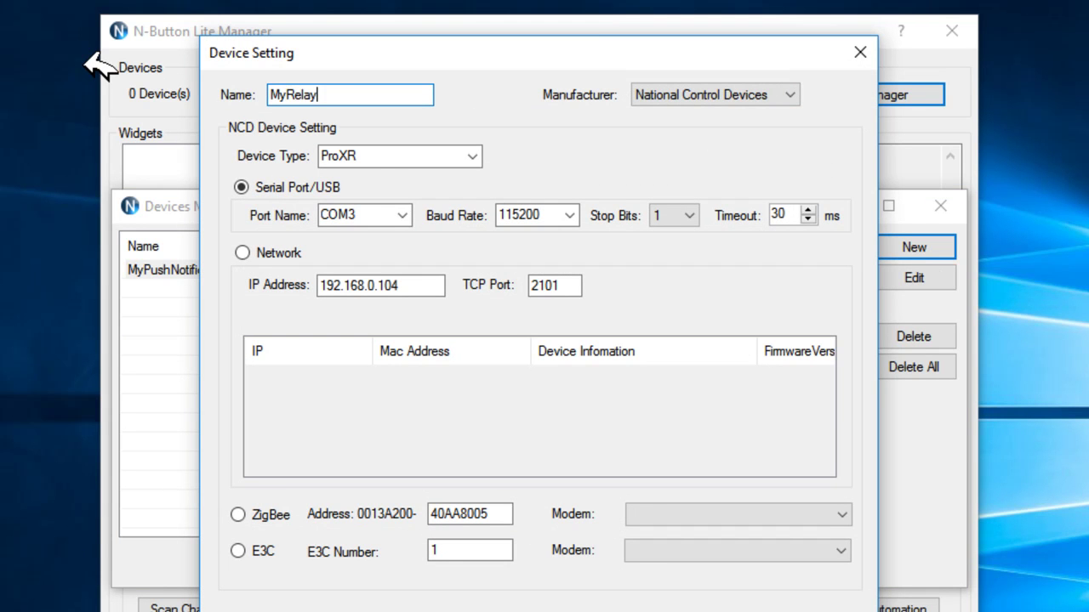
type("Board")
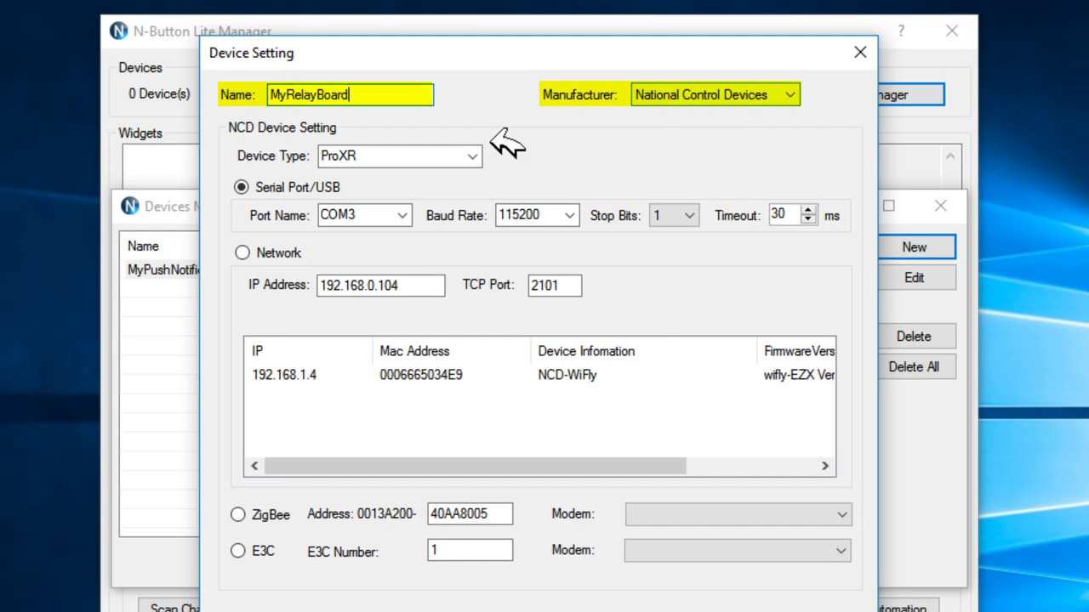
left_click(473, 157)
left_click(459, 220)
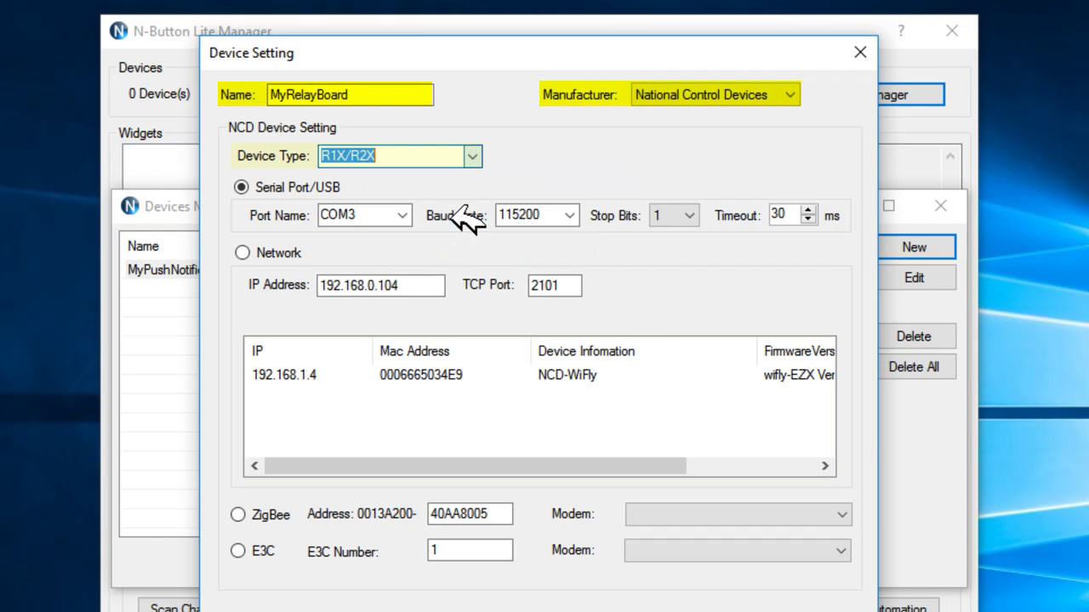
left_click(410, 215)
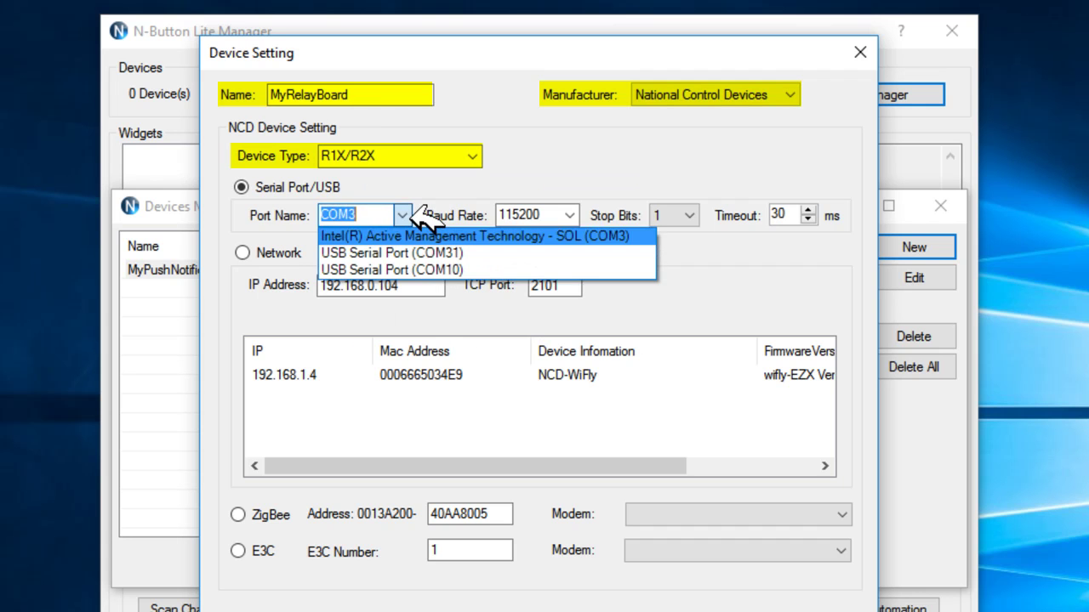
left_click(434, 269)
left_click(569, 216)
left_click(559, 264)
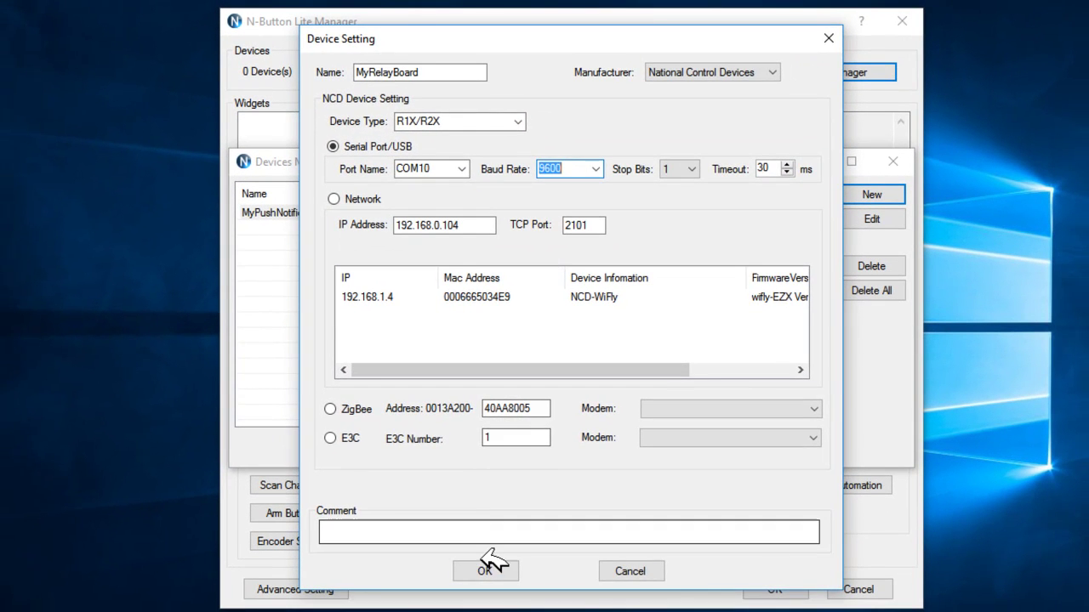
left_click(487, 563)
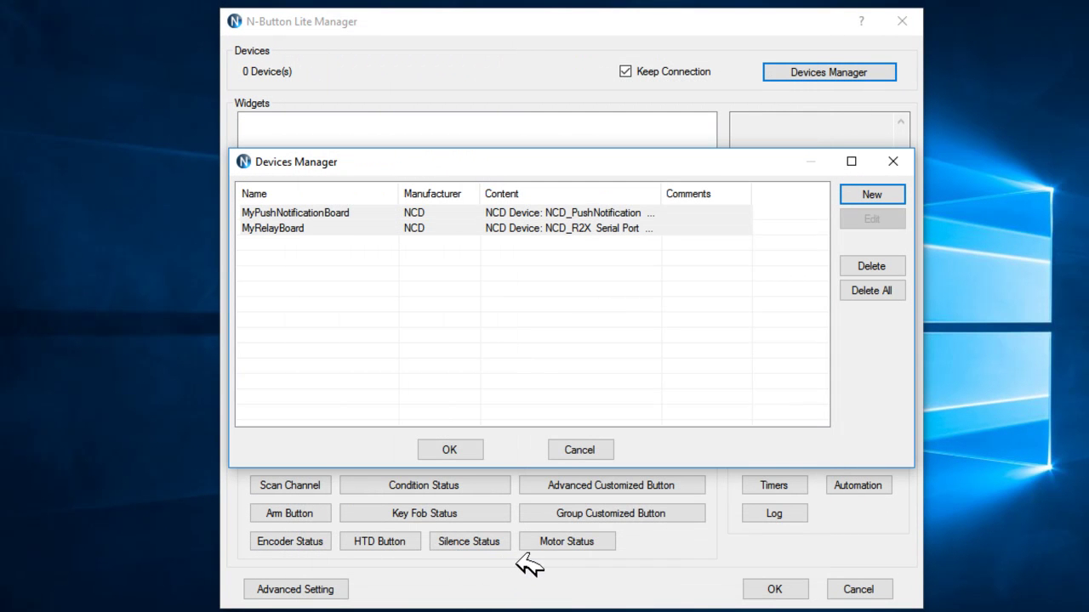
Step: Create the green-light Style1 Scan Channel1 widget watching MyPushNotificationBoard channel 1, then close the manager
left_click(457, 448)
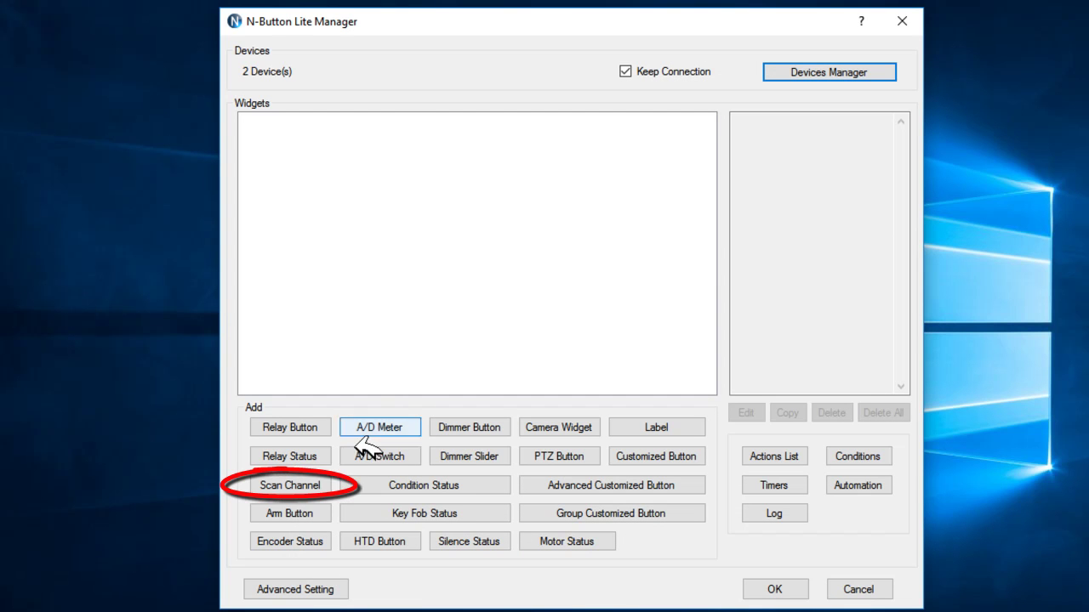
left_click(314, 483)
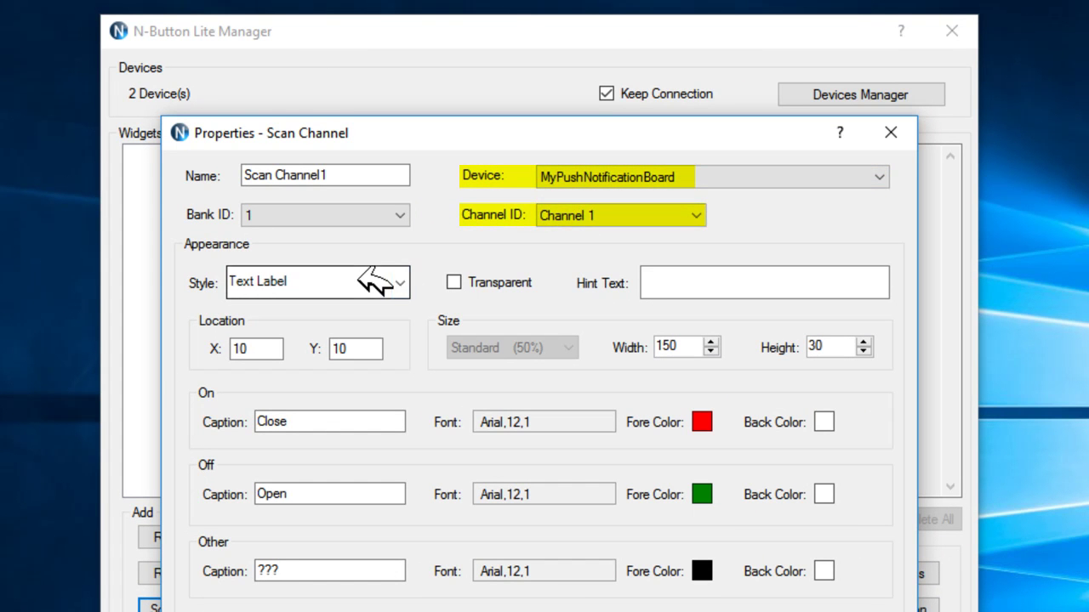
left_click(400, 283)
left_click(378, 336)
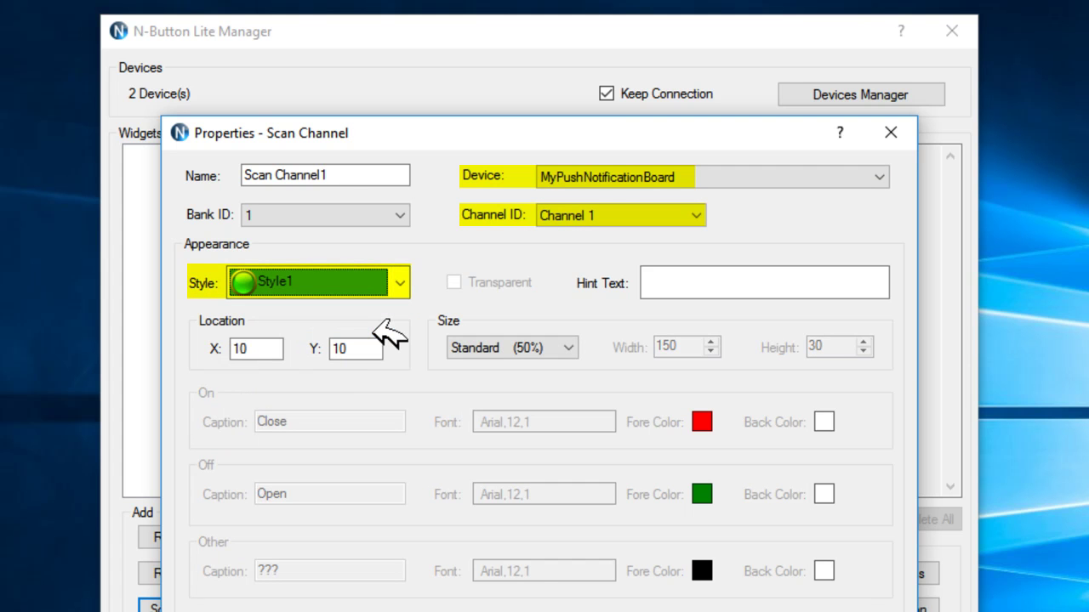
left_click(736, 179)
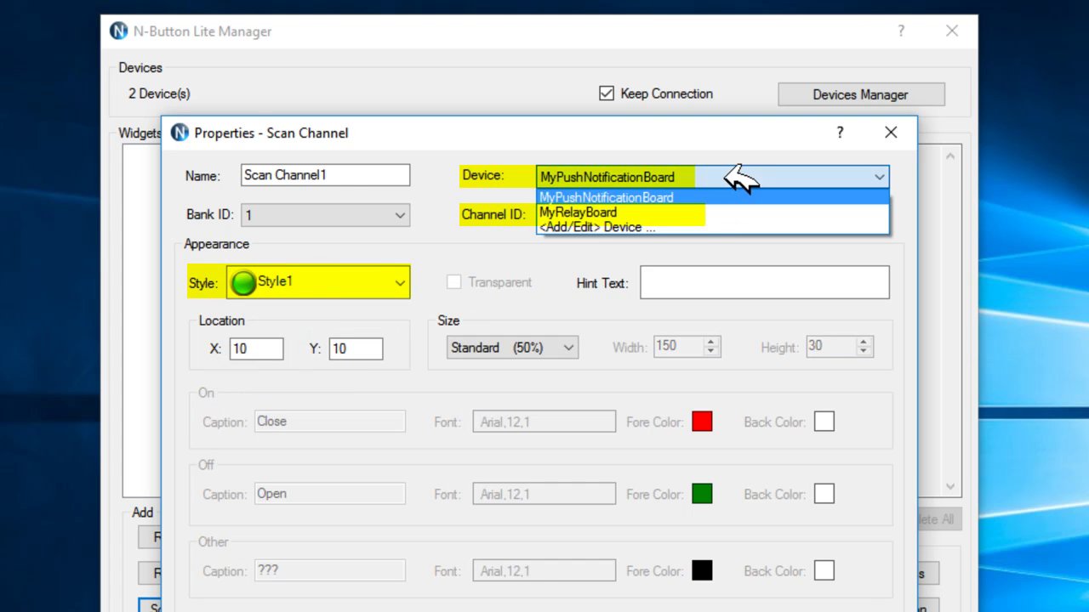
left_click(736, 178)
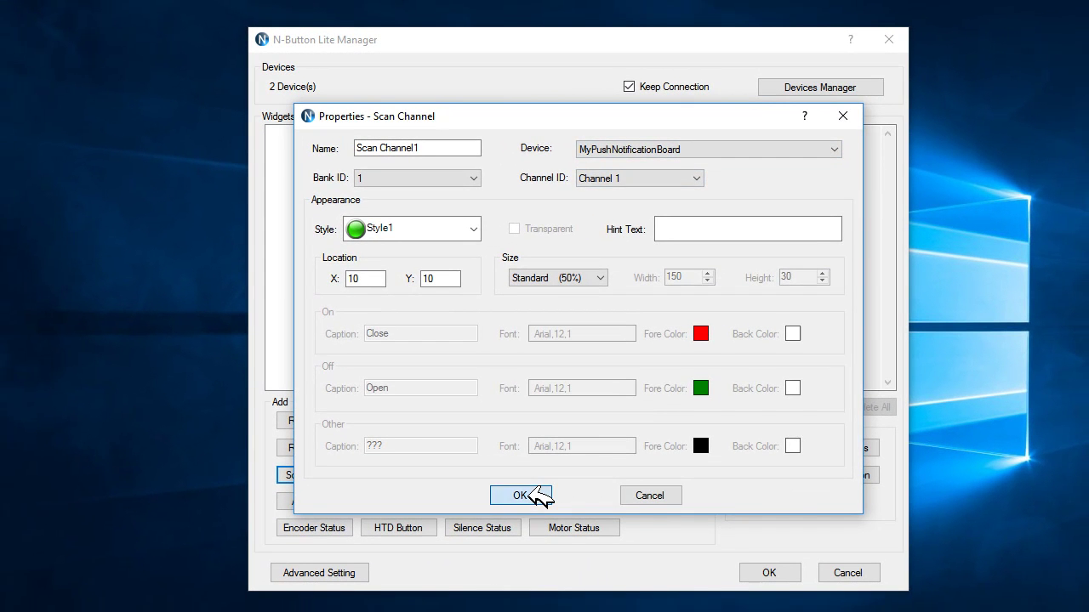
left_click(521, 495)
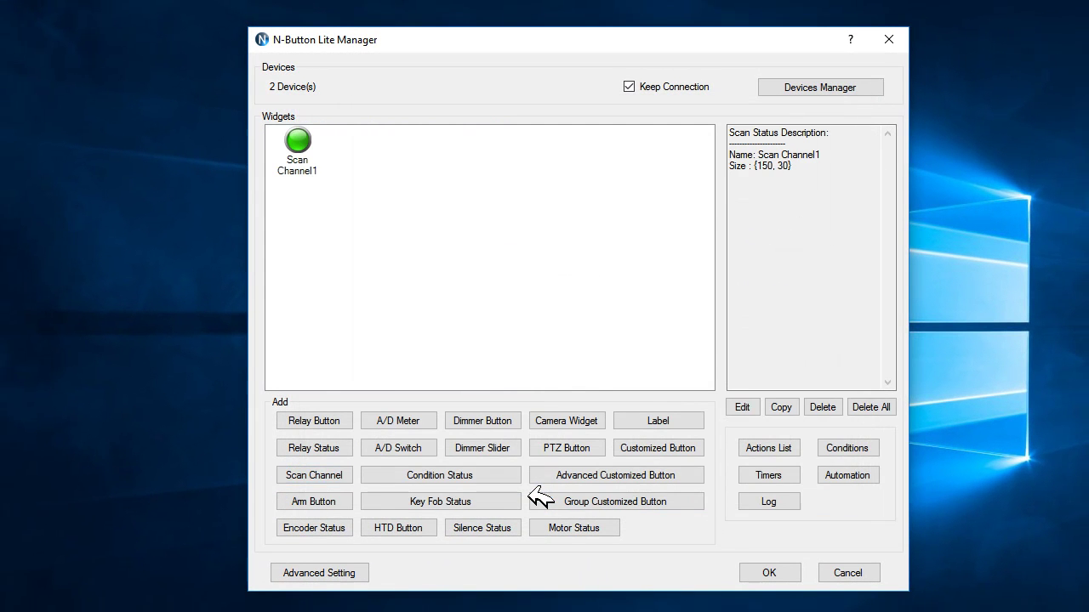
left_click(769, 572)
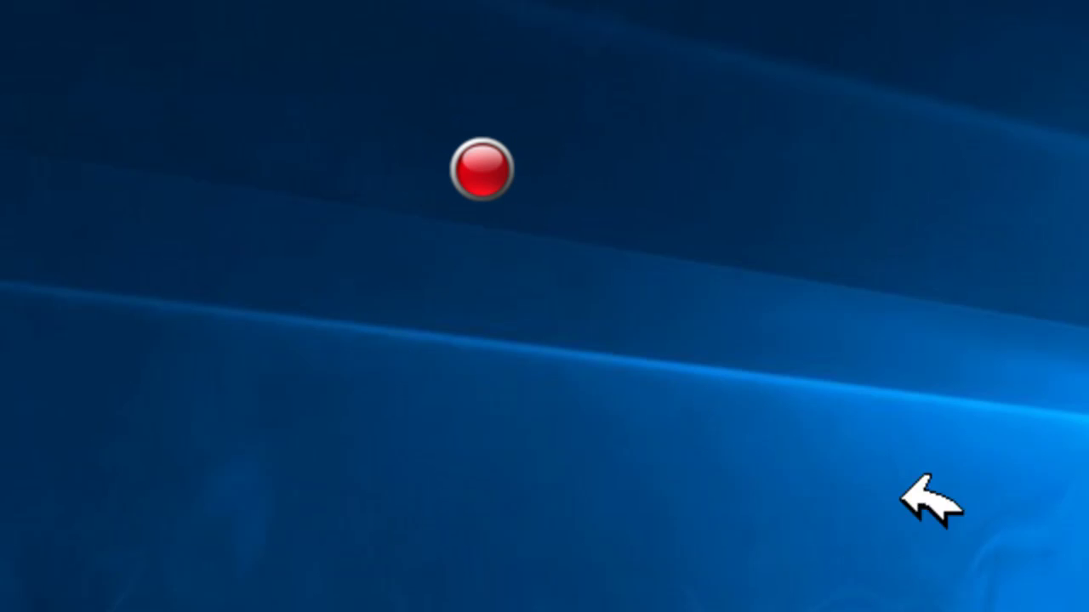
Step: Reopen N-Button Lite Manager from the red desktop status light's context menu
right_click(493, 170)
left_click(607, 306)
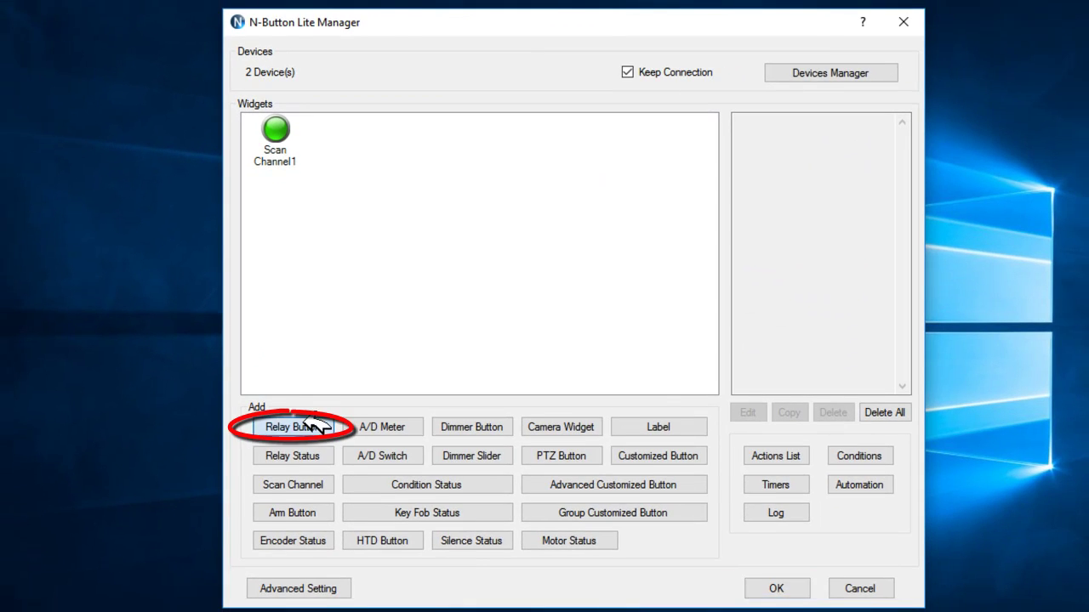
Step: Add Button1, a Style1 relay button that toggles one relay on MyRelayBoard
left_click(316, 479)
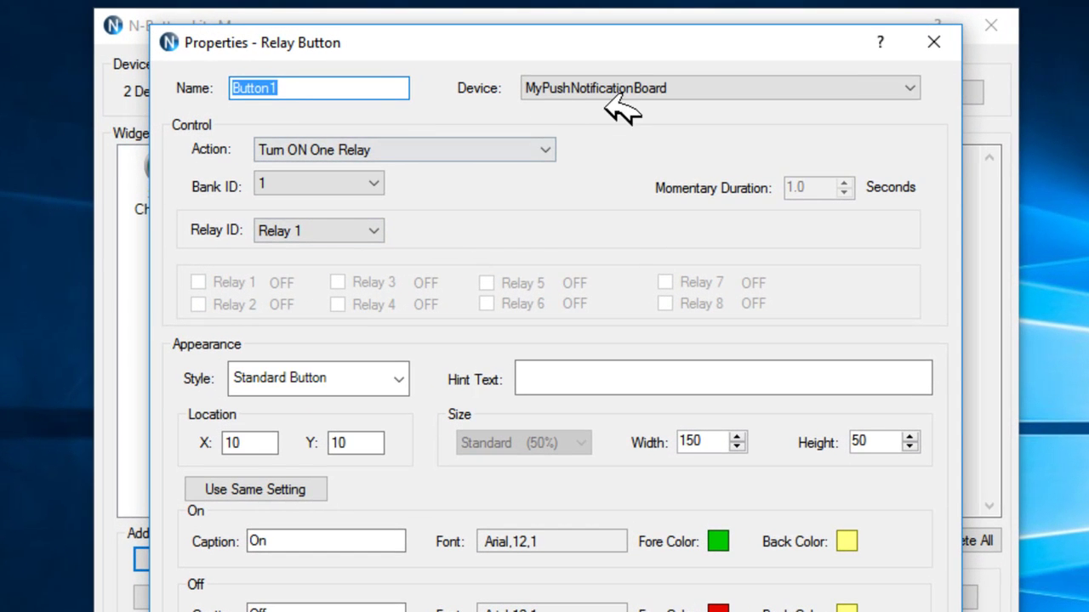
left_click(639, 71)
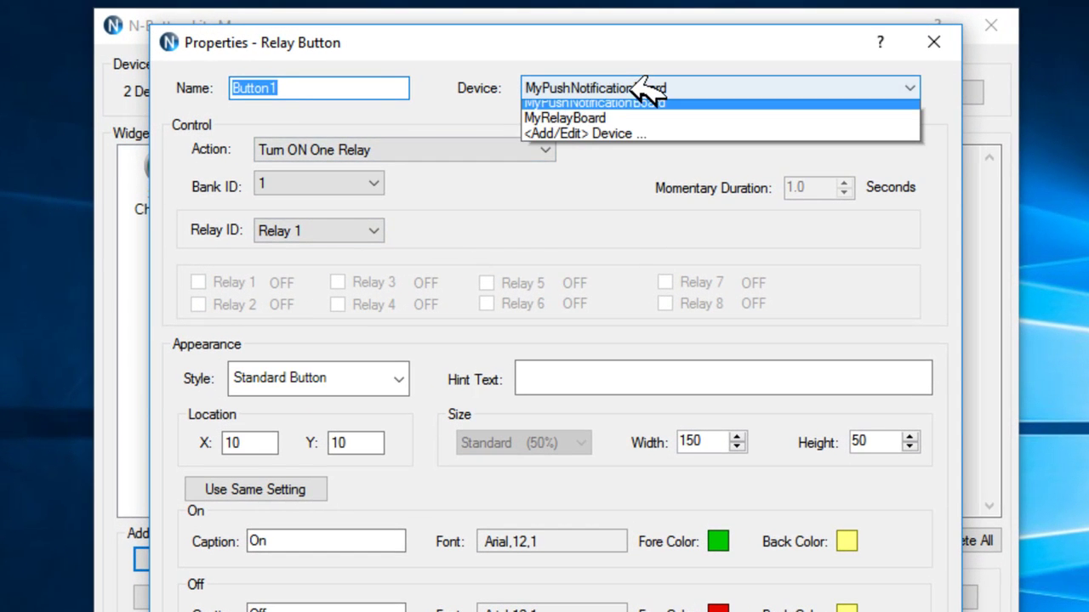
left_click(627, 125)
left_click(537, 147)
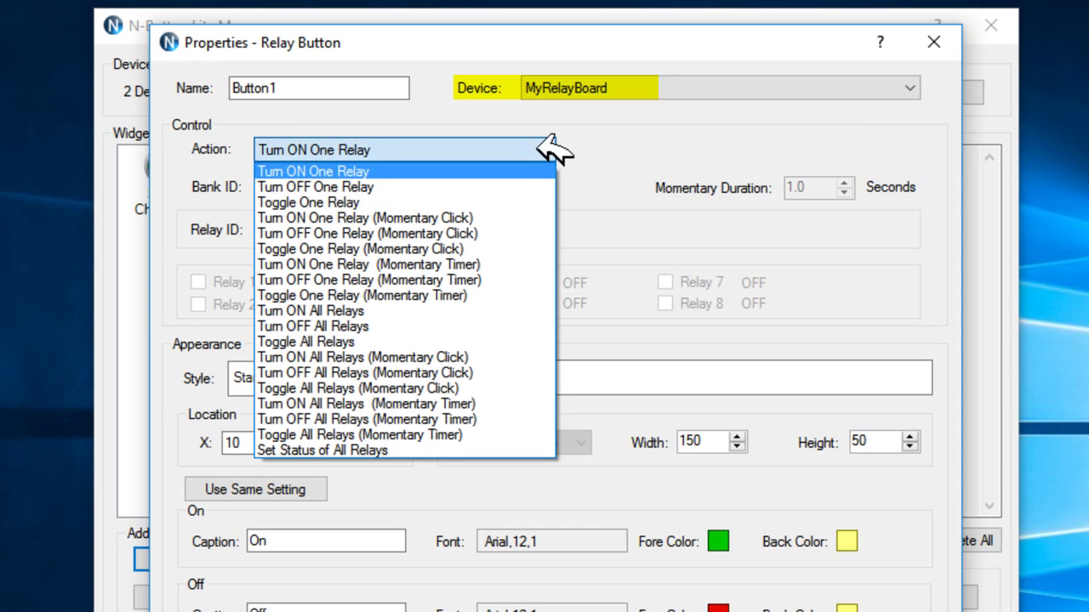
left_click(491, 207)
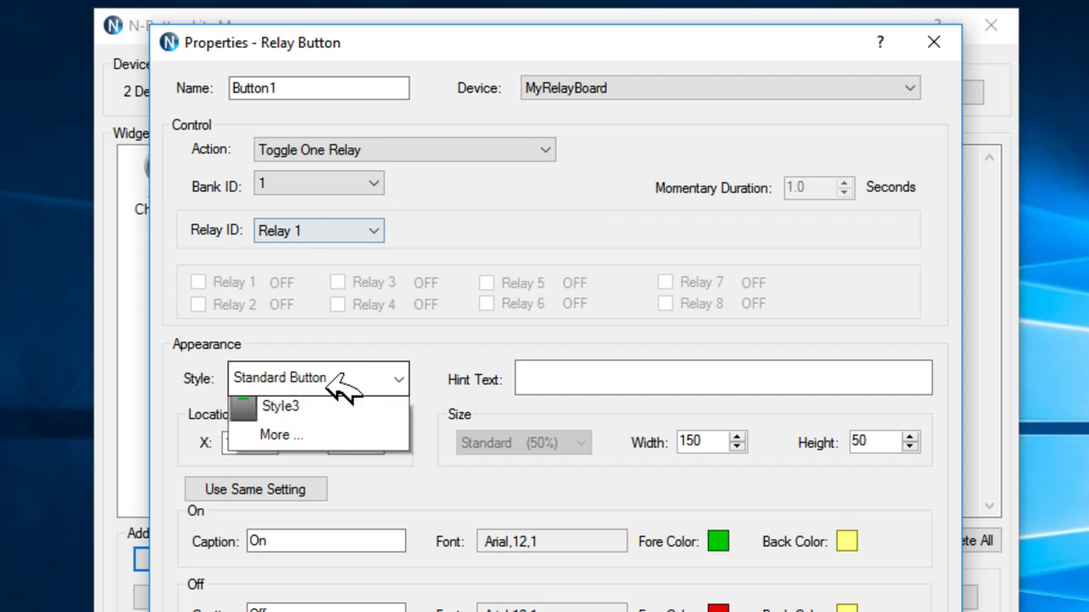
left_click(367, 384)
left_click(317, 448)
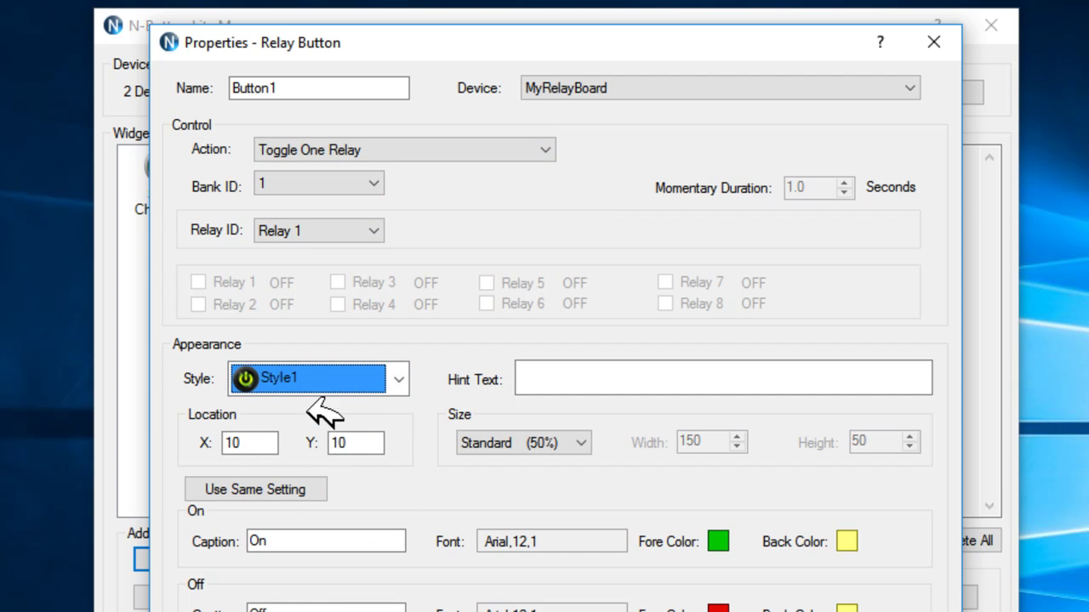
key("Return")
Step: Move the power widget beside the red status dot and switch relay 1 on and off twice
left_click(768, 573)
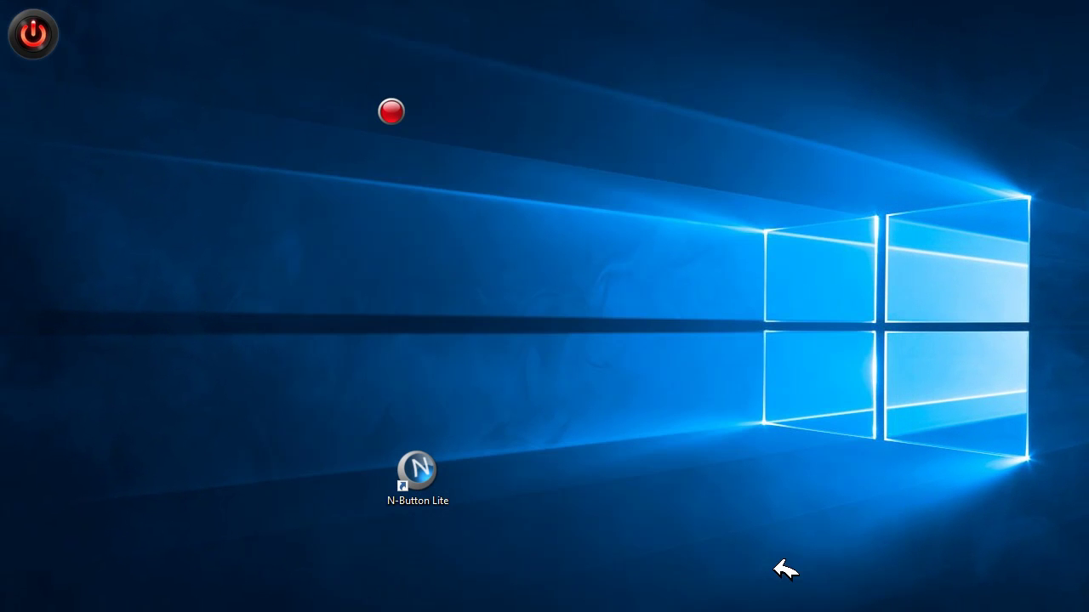
left_click_drag(54, 20, 330, 99)
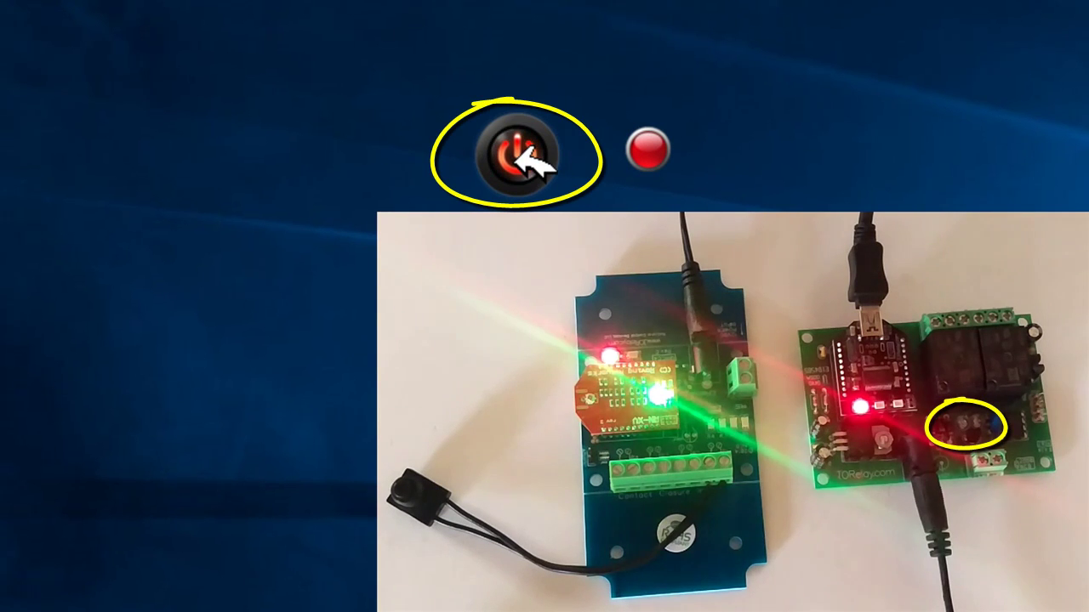
left_click(519, 153)
left_click(520, 152)
left_click(525, 153)
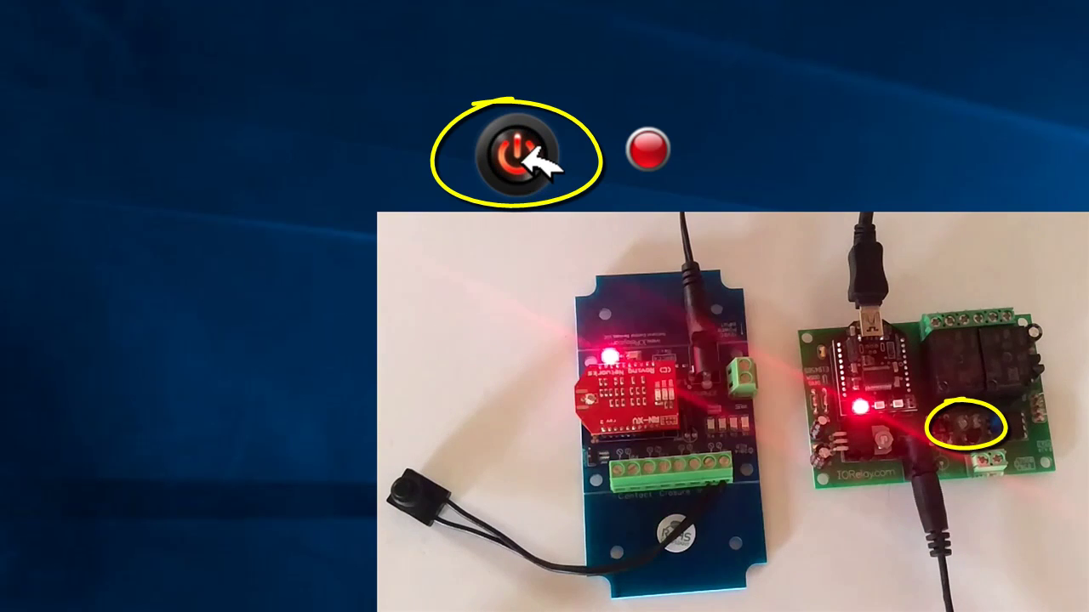
left_click(520, 153)
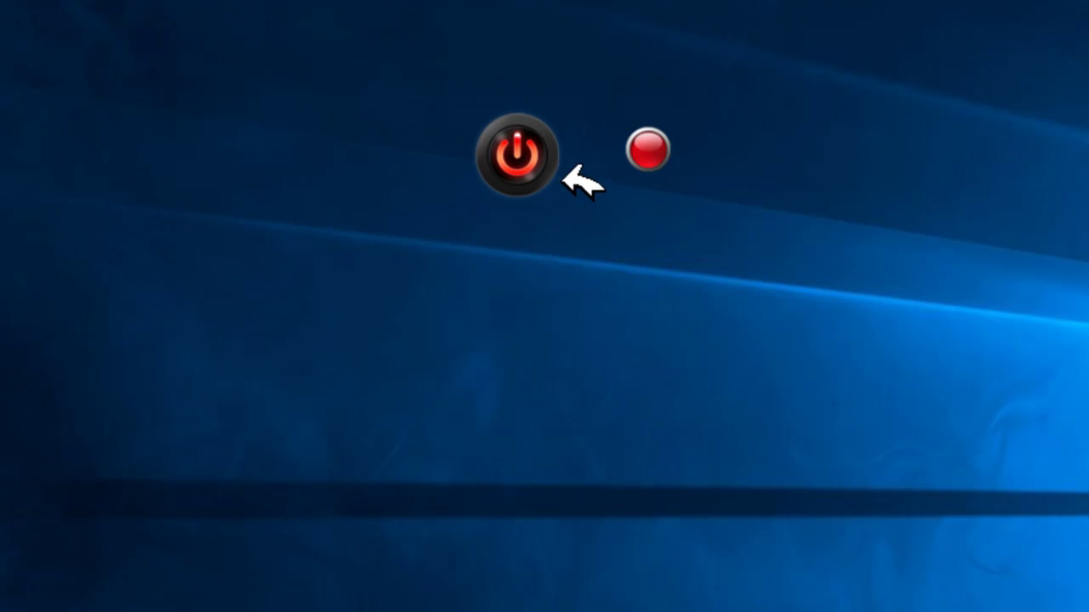
Step: Reopen the manager and create a new Push Notification Contact Closure Rule in Automation Manager
right_click(648, 150)
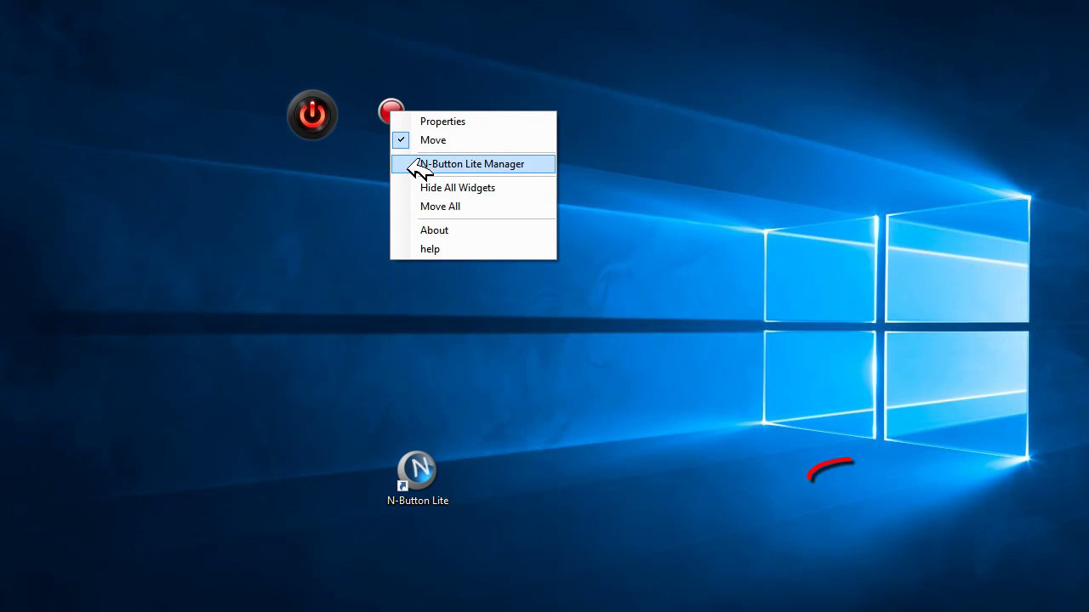
left_click(706, 247)
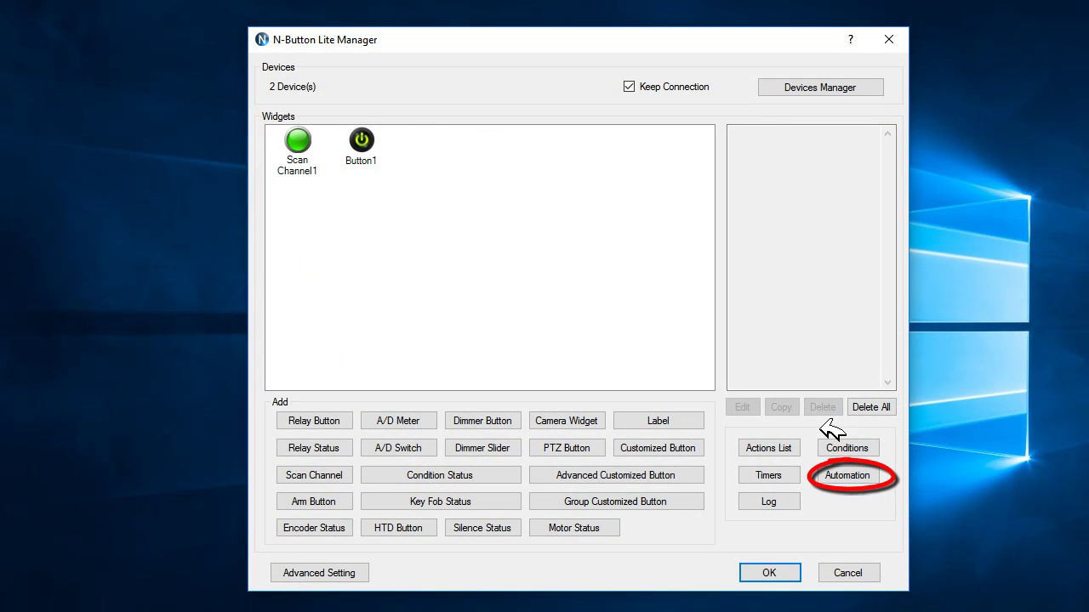
left_click(847, 475)
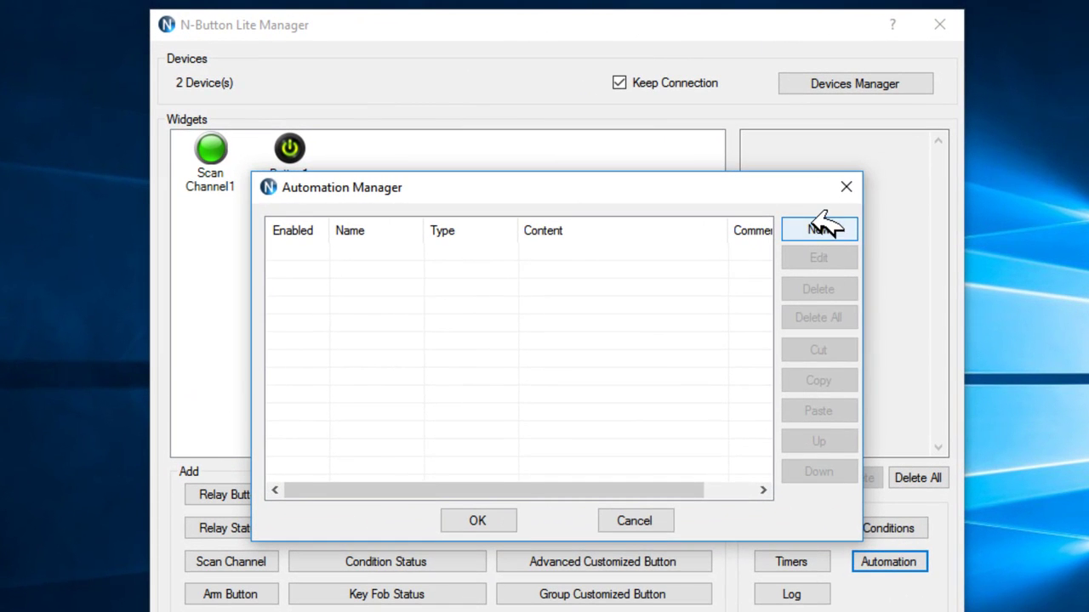
left_click(818, 228)
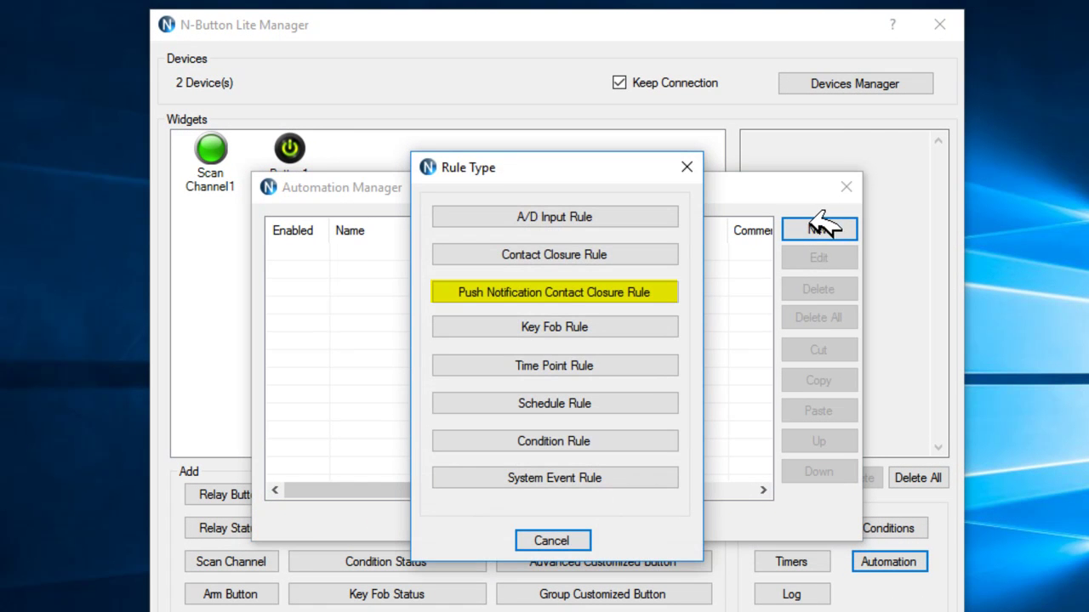
left_click(668, 289)
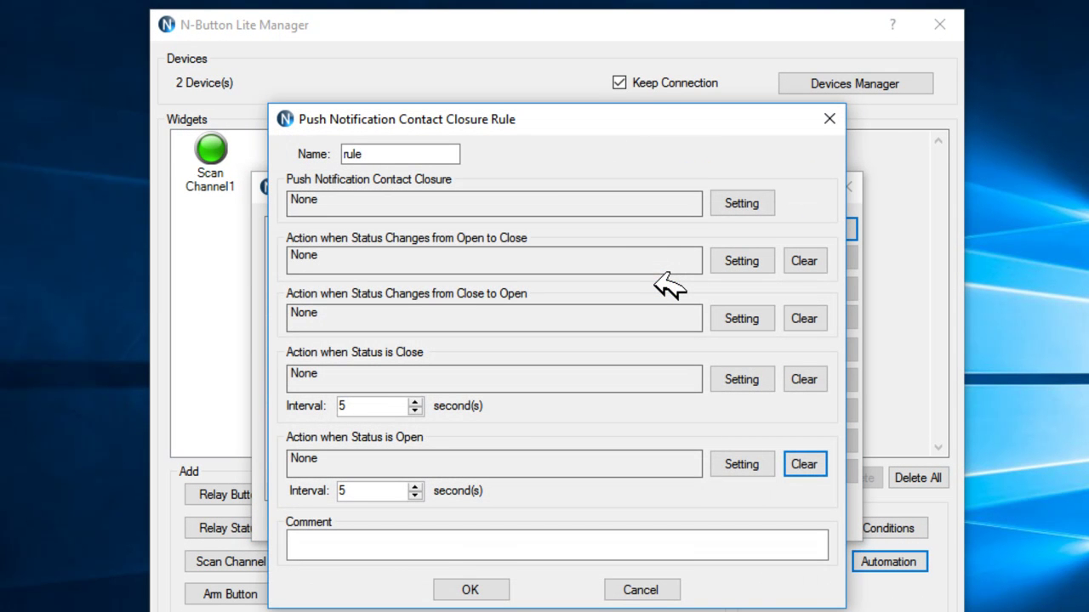
Step: Name the rule Trigger Relay1 and set its trigger to MyPushNotificationBoard bank 1, channel 1
double_click(405, 155)
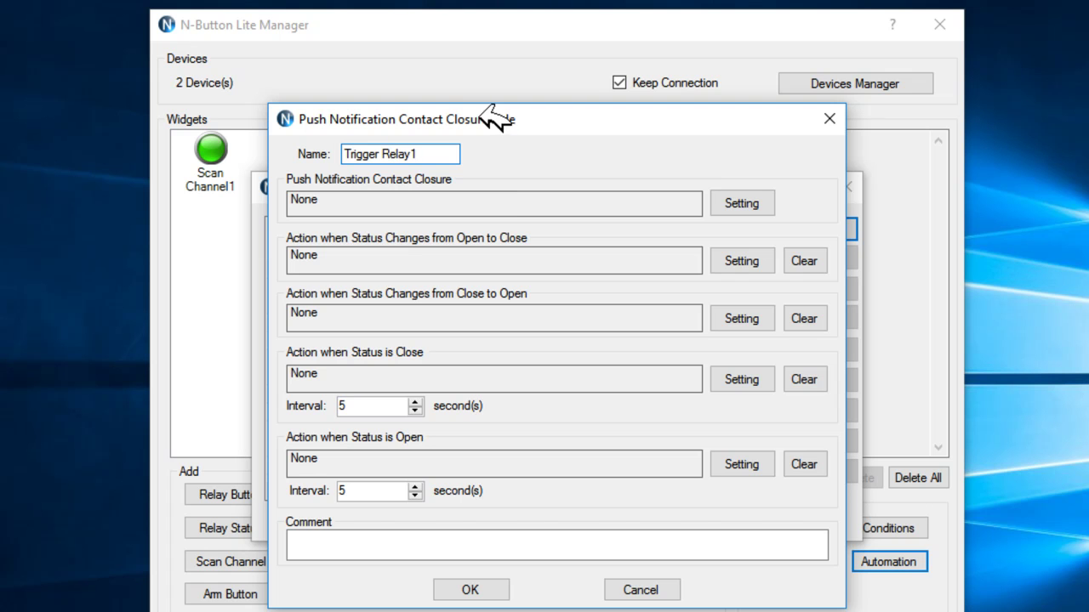
left_click(763, 206)
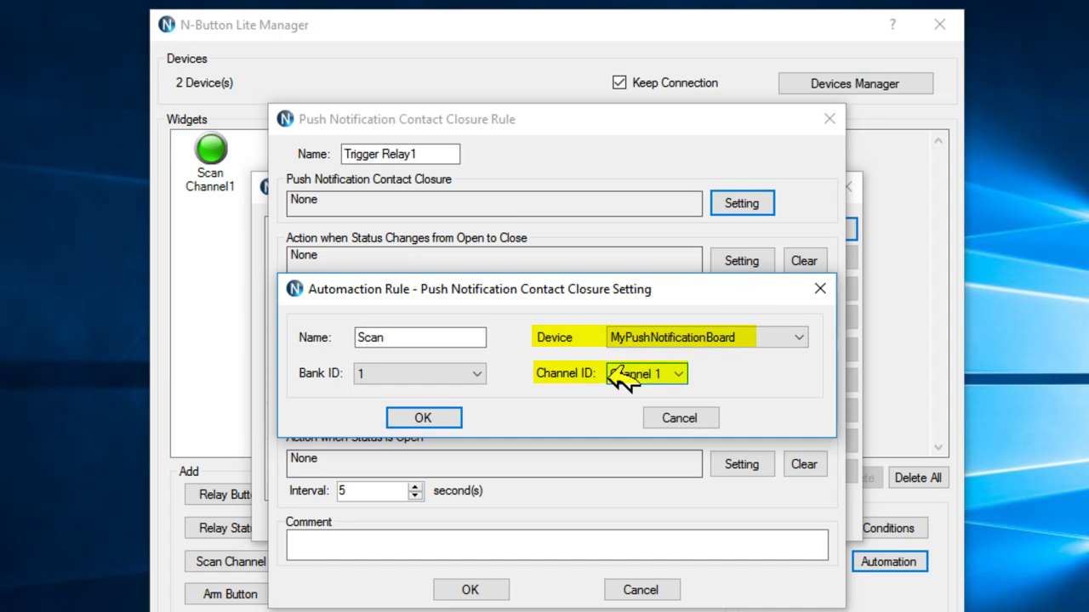
left_click(446, 417)
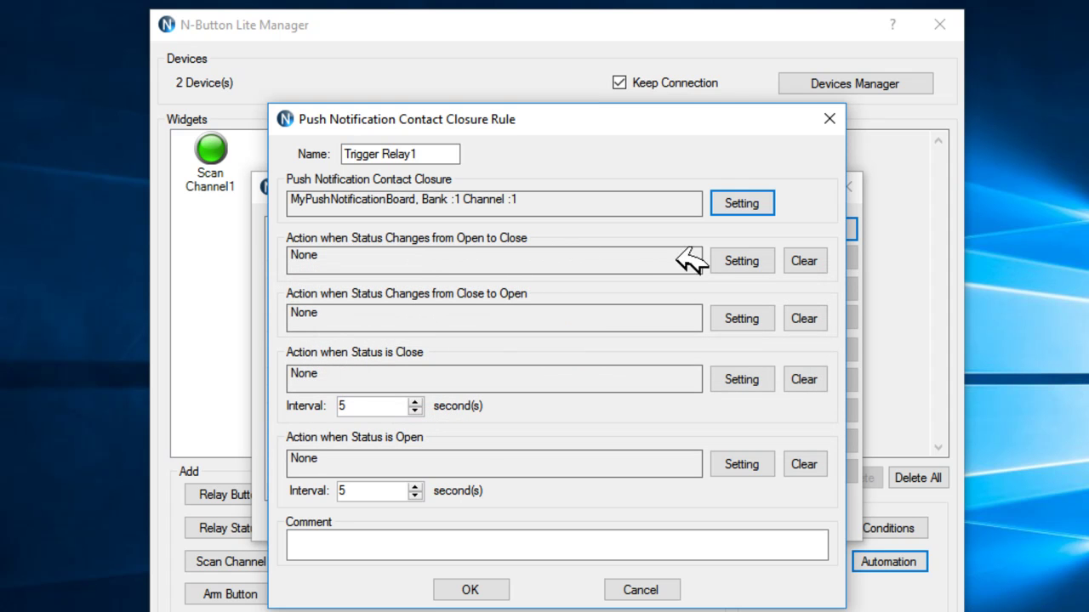
Step: Set the Open-to-Close action to a Relay Action turning on relay 1 of MyRelayBoard
left_click(750, 257)
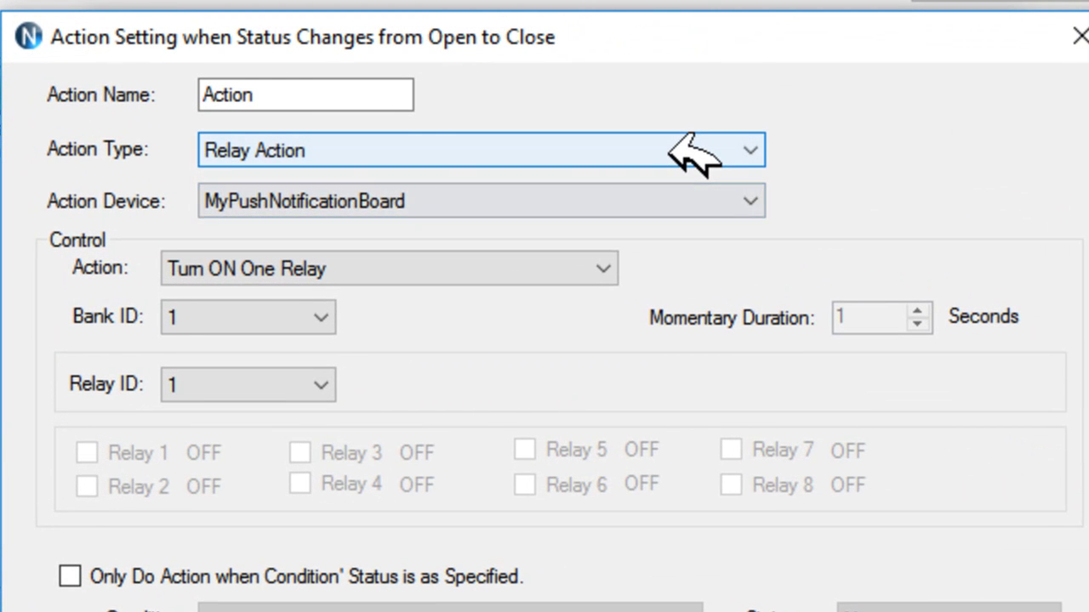
left_click(689, 156)
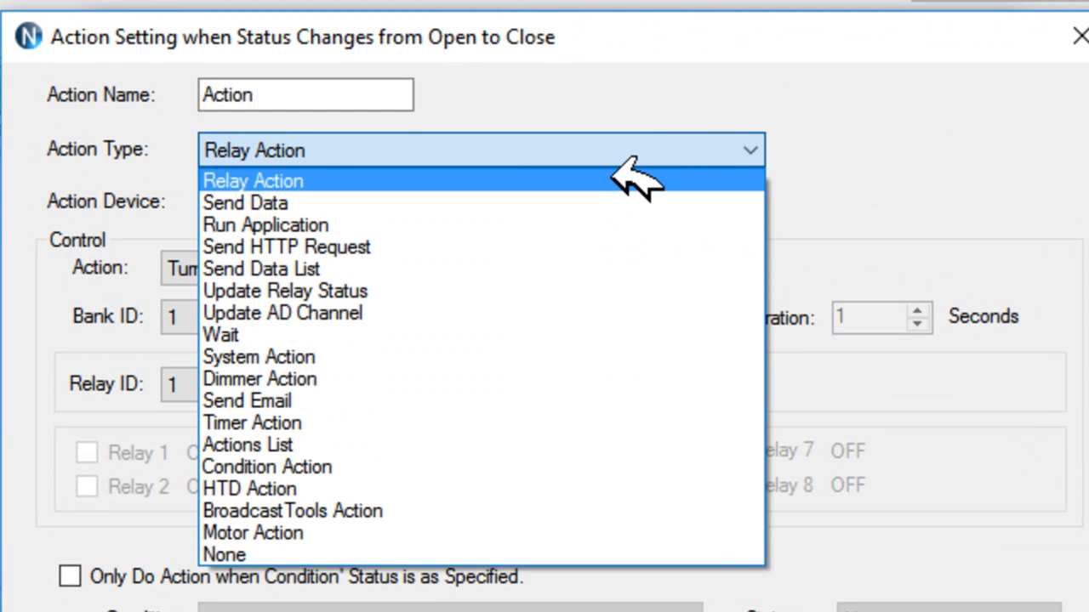
left_click(612, 177)
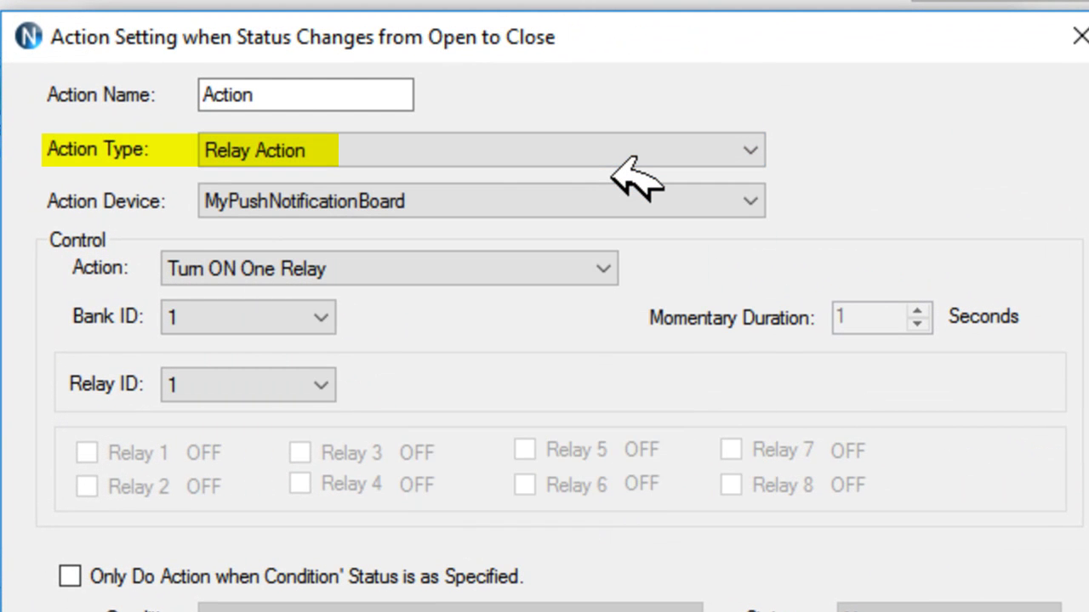
left_click(620, 201)
left_click(576, 250)
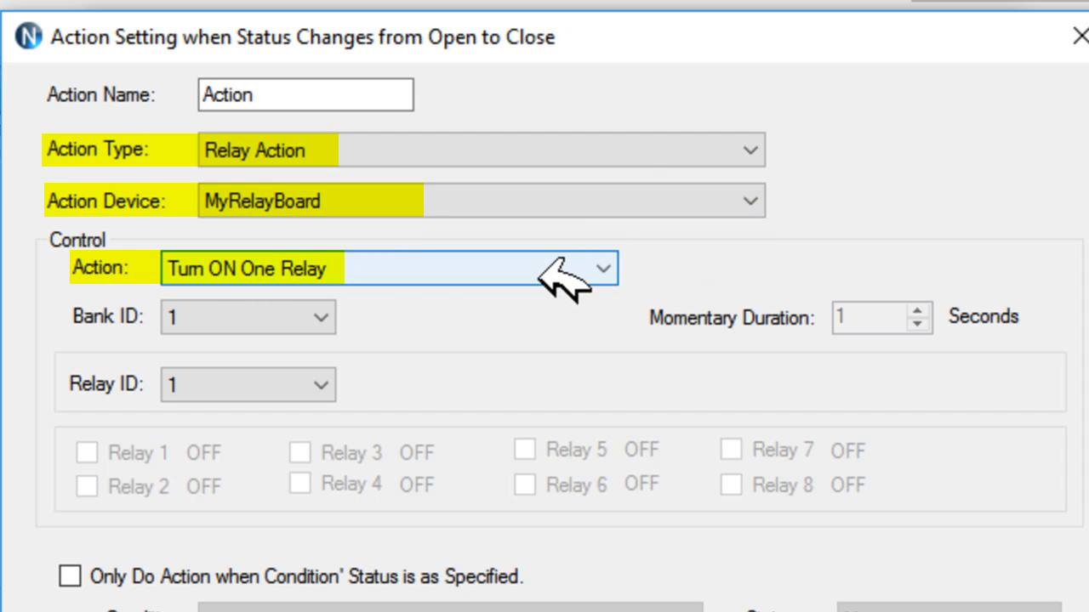
left_click(544, 266)
left_click(476, 298)
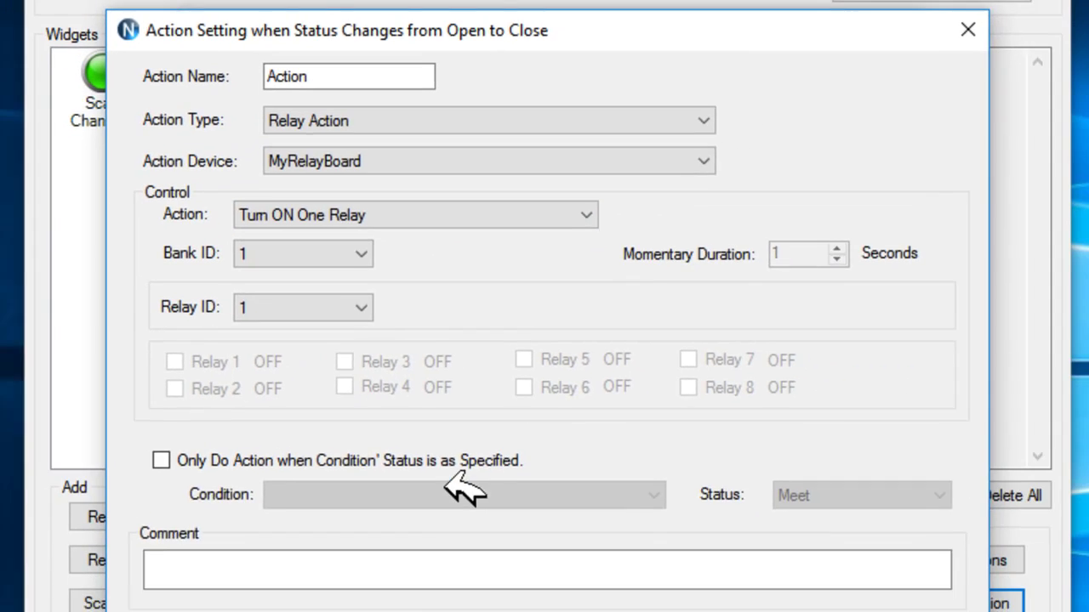
left_click(418, 573)
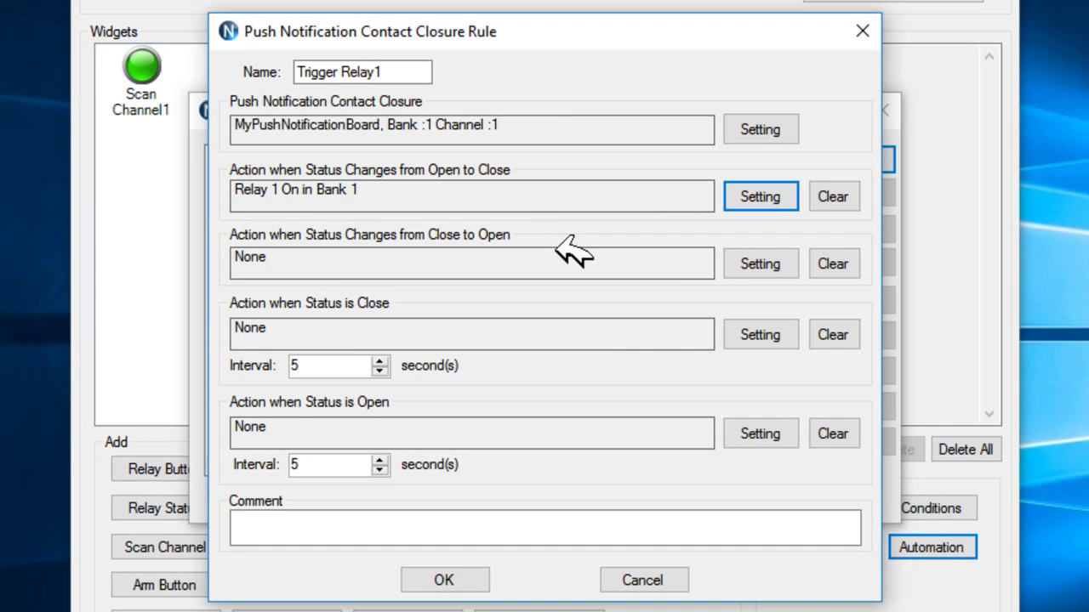
Step: Set the Close-to-Open action to Turn OFF One Relay for relay 1
left_click(759, 263)
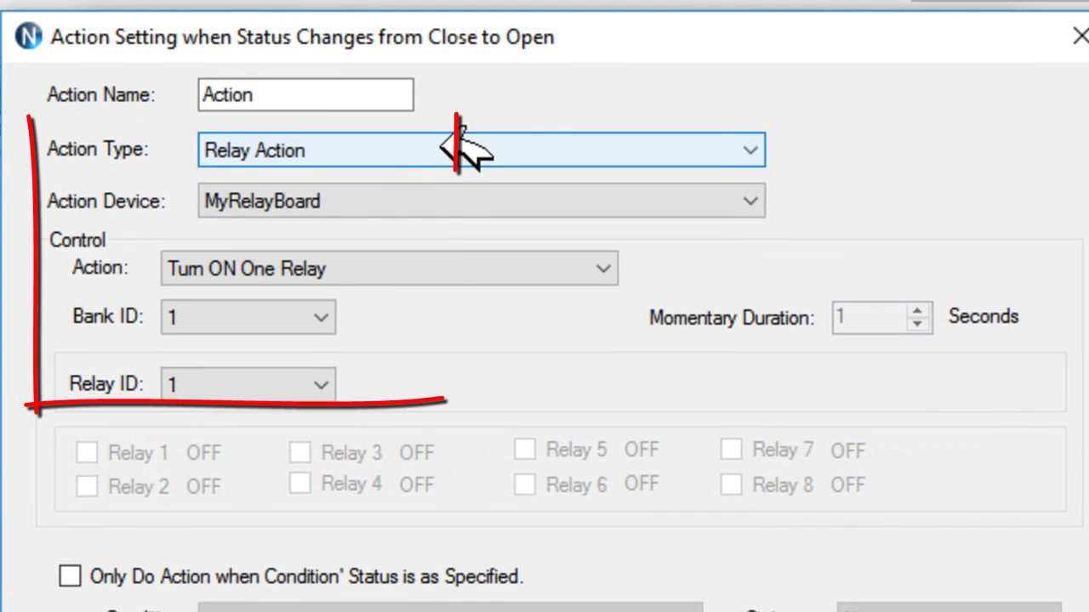
left_click(415, 271)
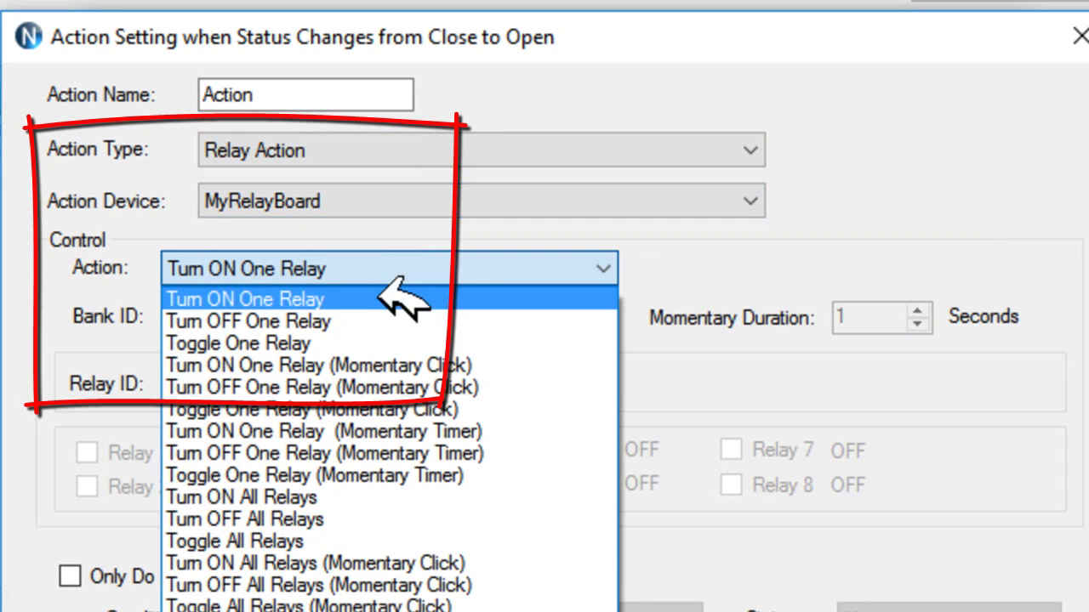
left_click(382, 321)
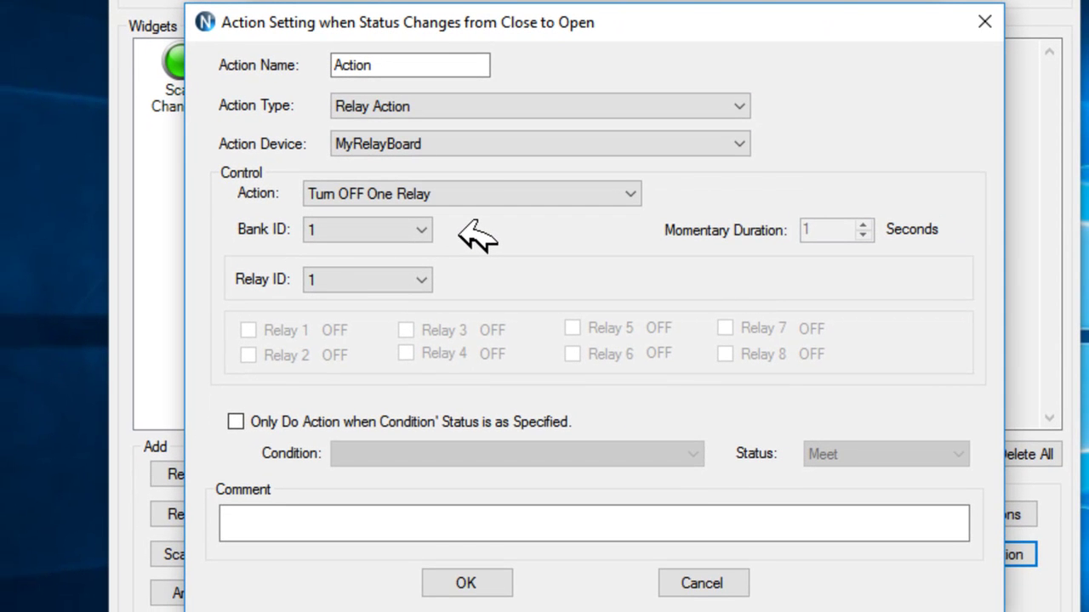
left_click(476, 583)
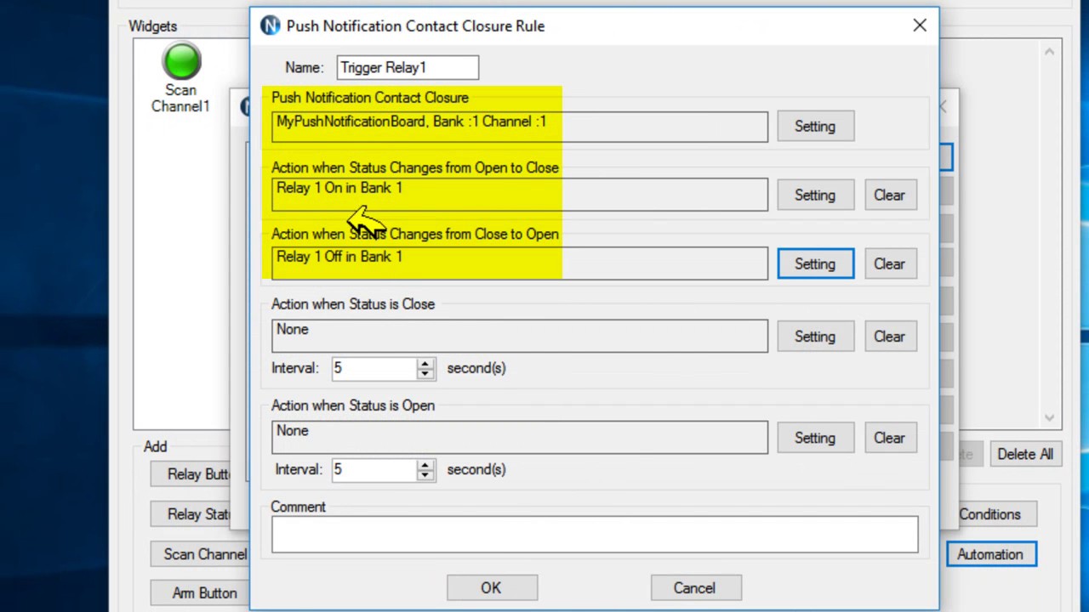
Step: Save the Trigger Relay1 rule and close Automation Manager and the manager
left_click(498, 584)
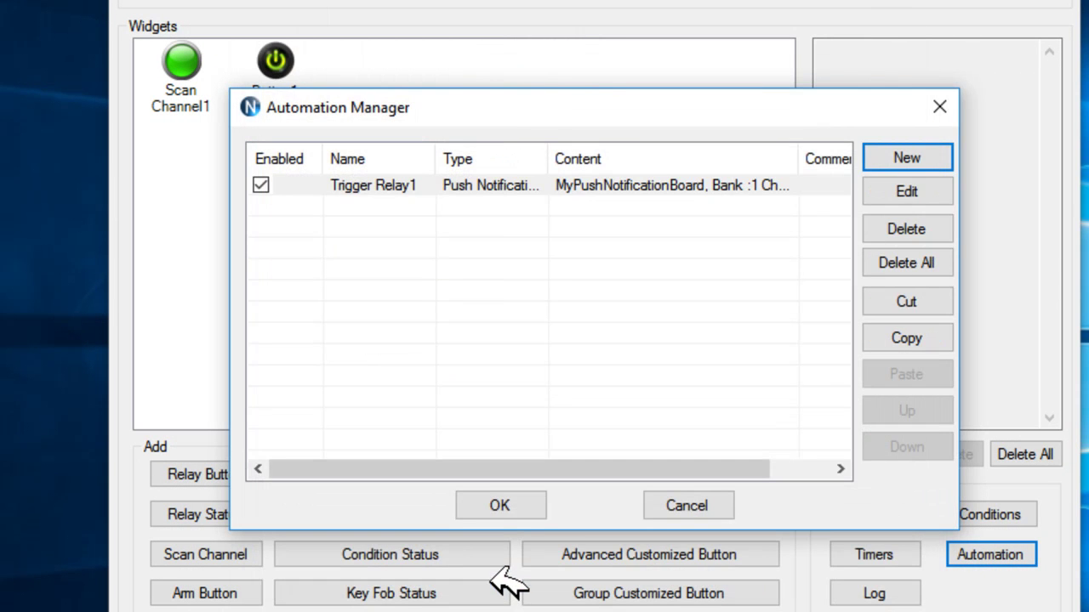
left_click(527, 504)
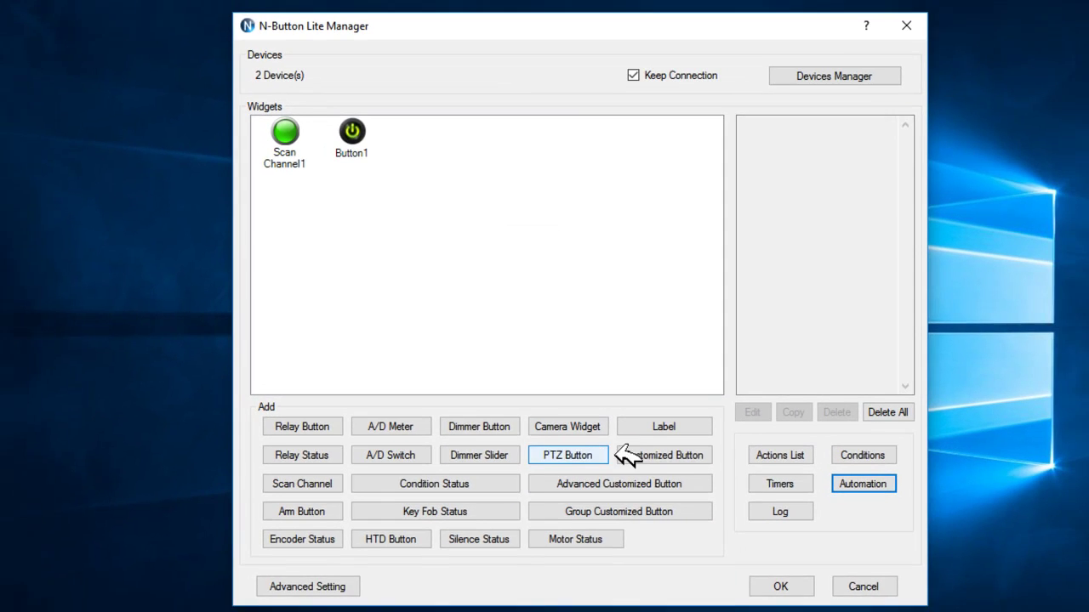
left_click(770, 572)
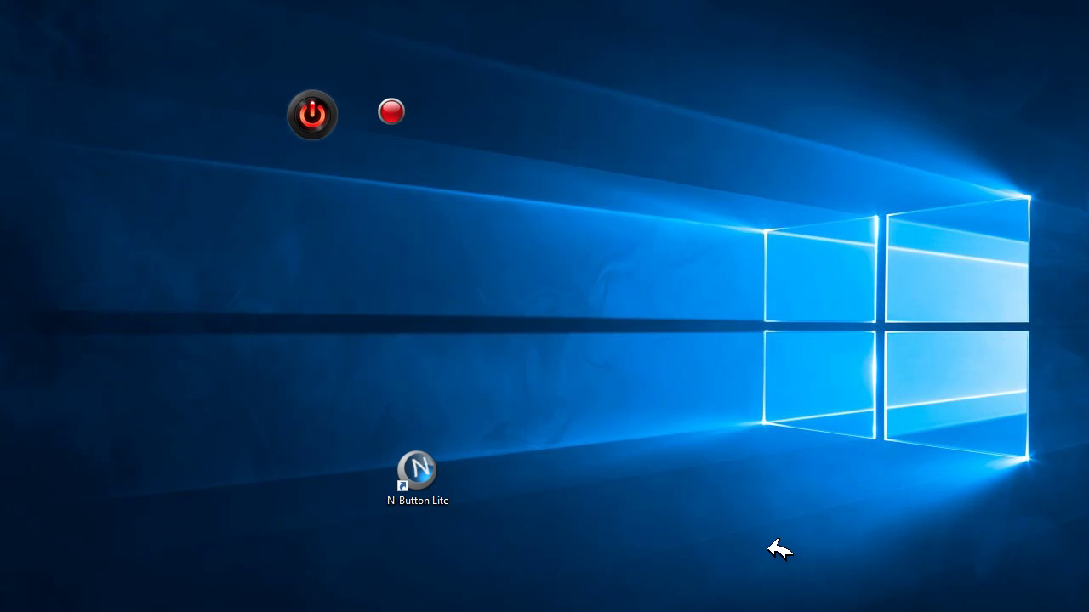